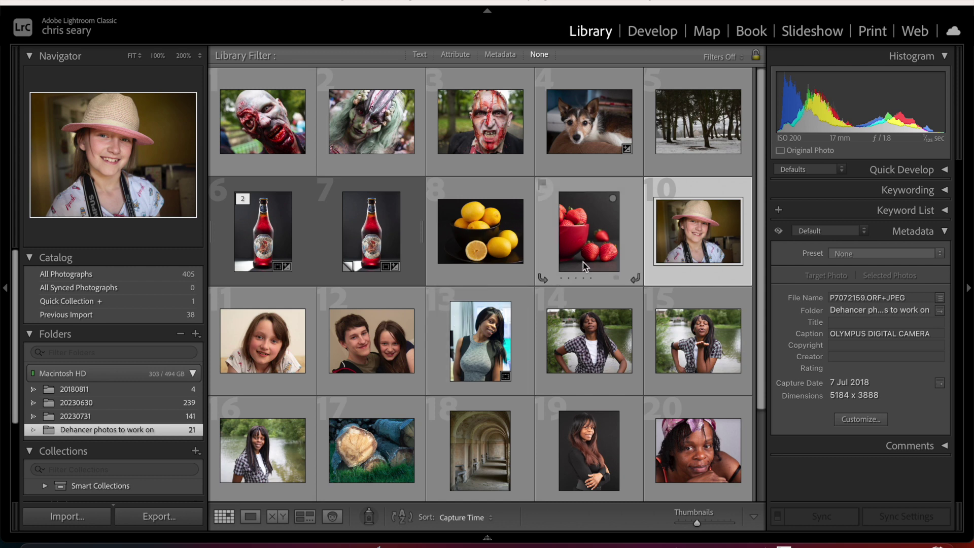
Step: Show photo 10, the girl-in-pink-hat portrait, enlarged on its own in Loupe view
mouse_move(583, 261)
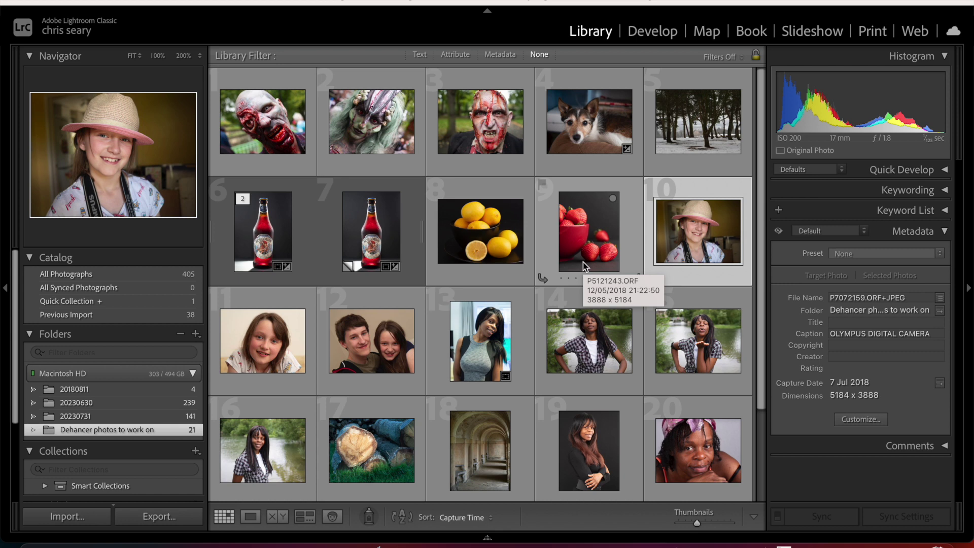
key("e")
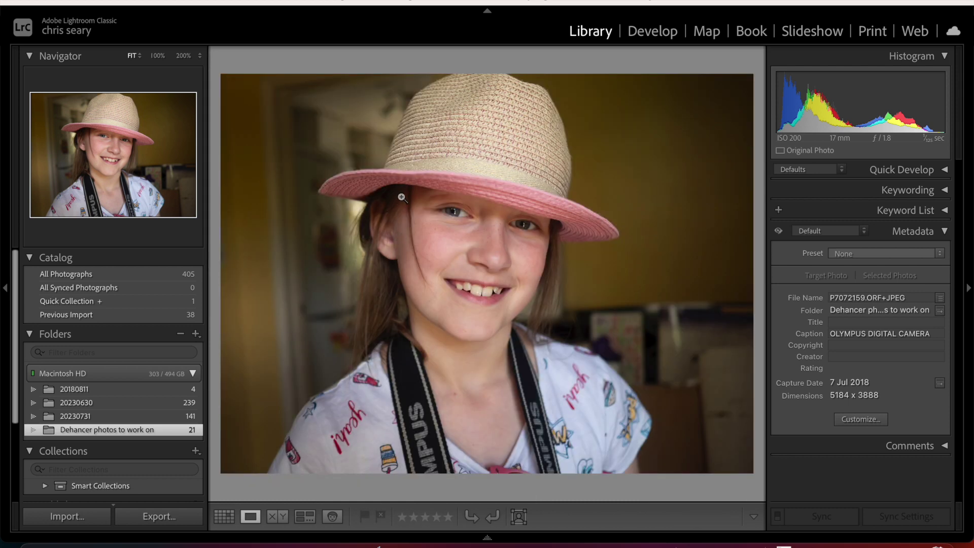
Step: Open a copy of the girl portrait with Lightroom adjustments in the Dehancer Lightroom Plugin
right_click(335, 148)
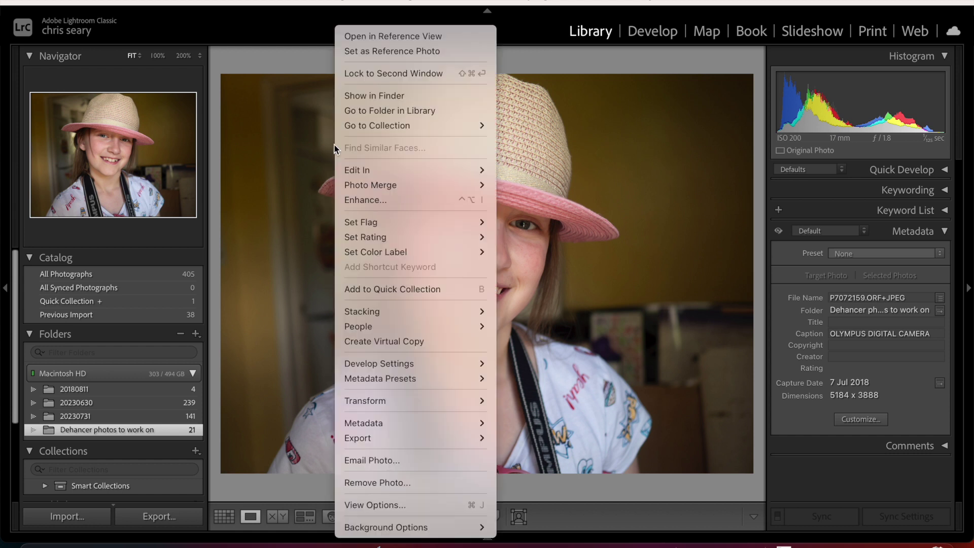
mouse_move(357, 170)
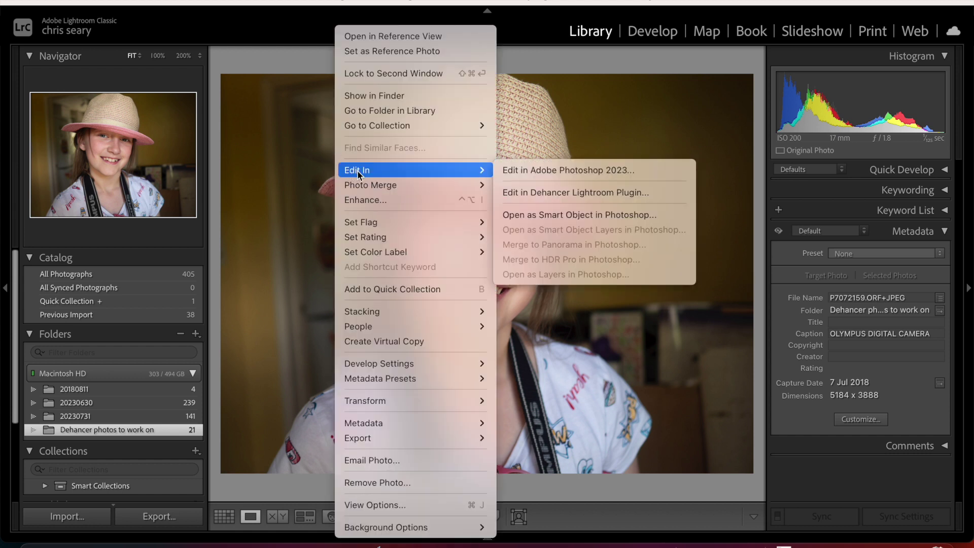
left_click(545, 194)
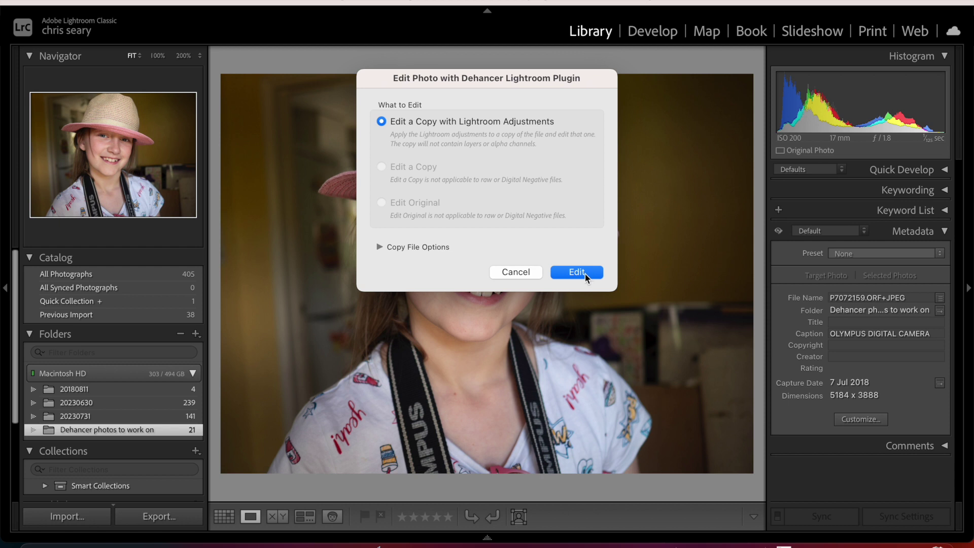
left_click(577, 272)
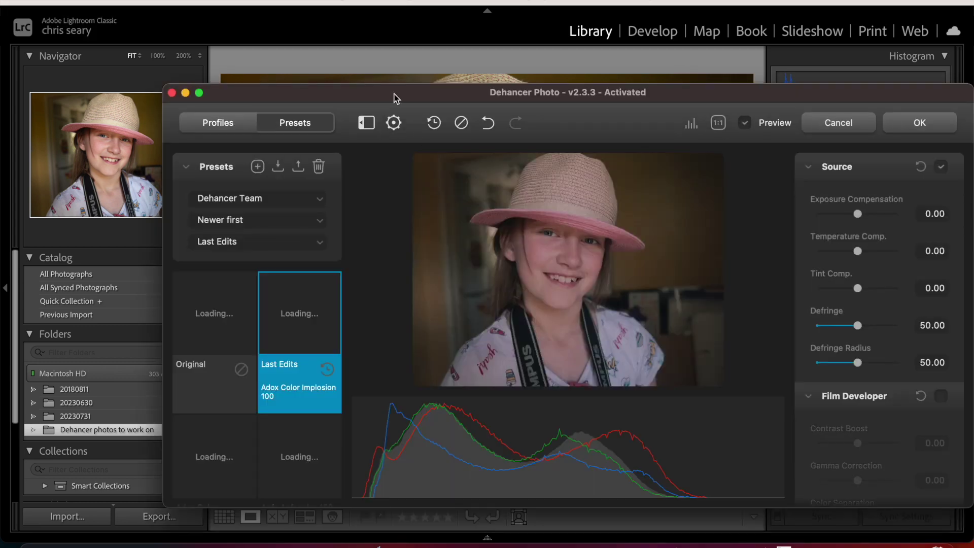
Step: Maximize Dehancer, apply the Agfa Agfacolor 100 preset, set exposure to 0.21 and adjust the Expand black point
double_click(395, 98)
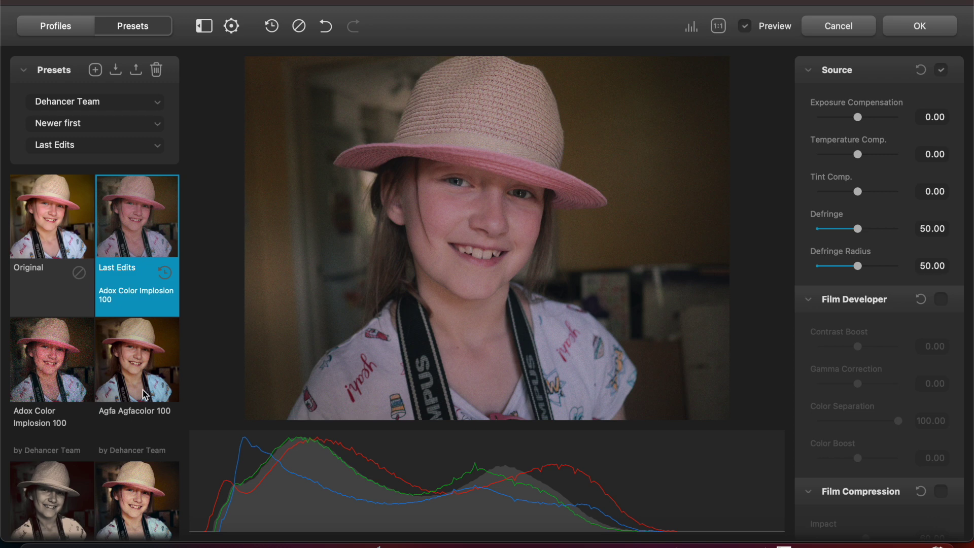
left_click(145, 394)
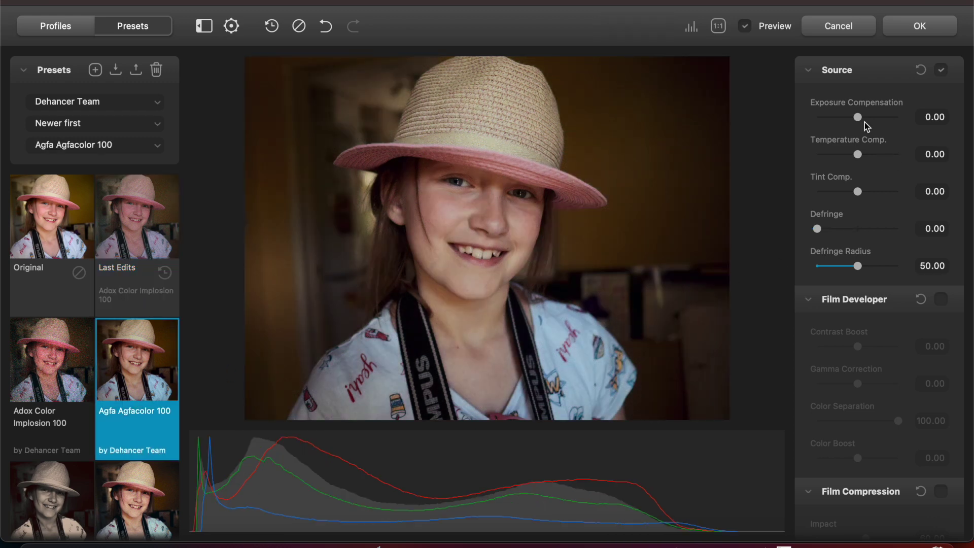
left_click_drag(859, 119, 860, 120)
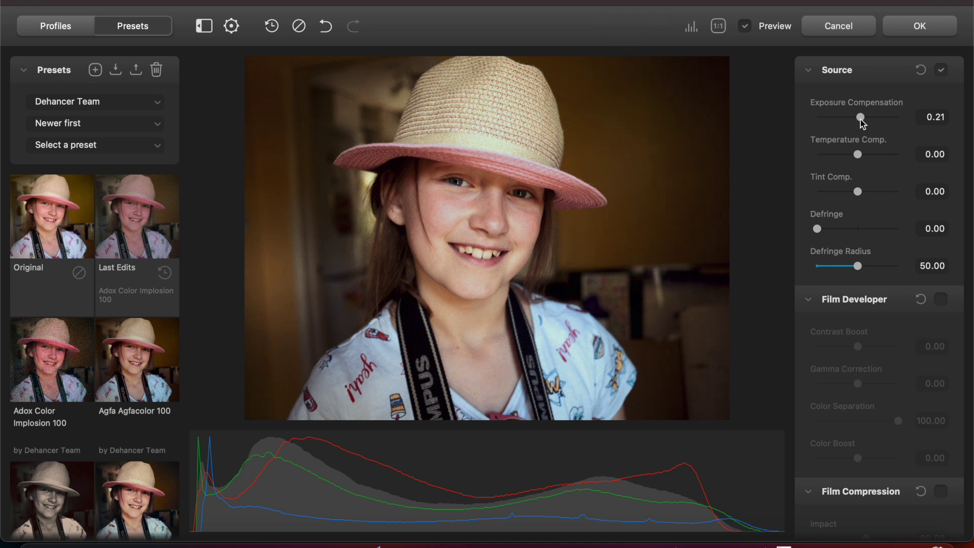
scroll(852, 328, "down", 8)
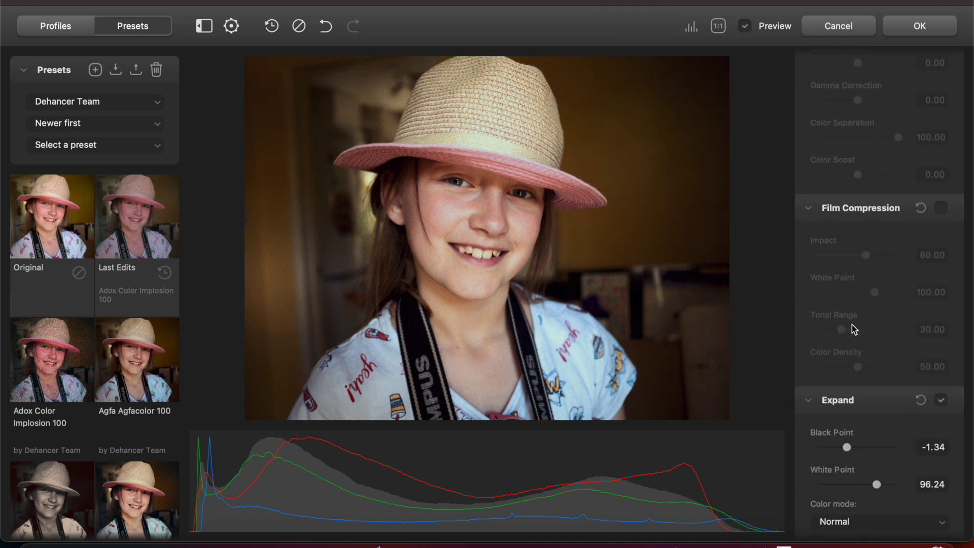
scroll(851, 324, "down", 2)
left_click_drag(877, 369, 879, 370)
left_click_drag(848, 331, 843, 332)
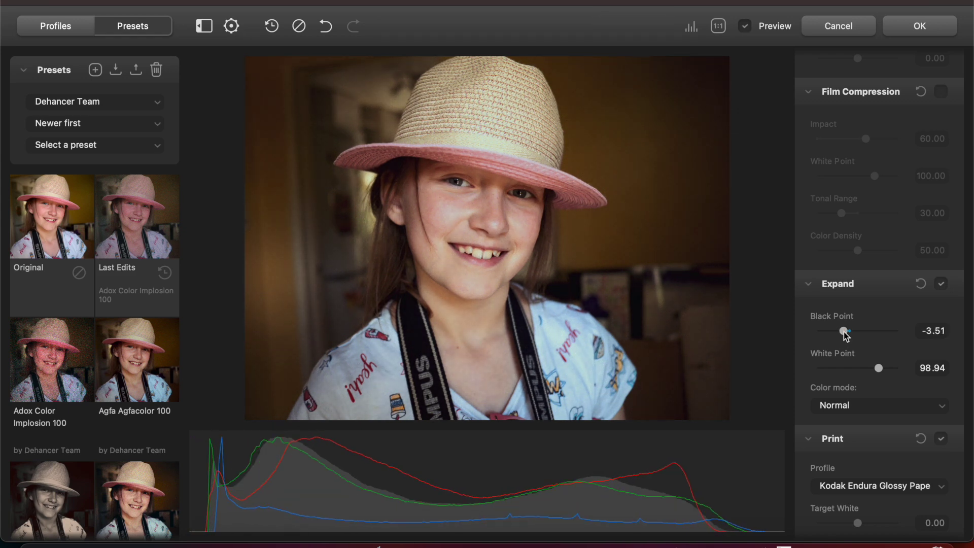
Step: Enable Film Developer with Contrast Boost 10.49 and accept the edit back into Lightroom
scroll(887, 142, "up", 8)
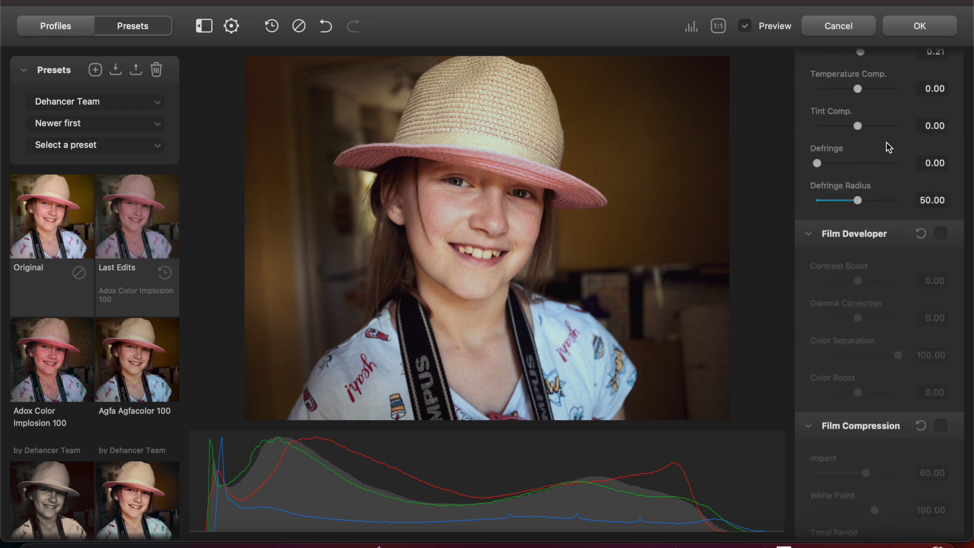
scroll(887, 142, "down", 3)
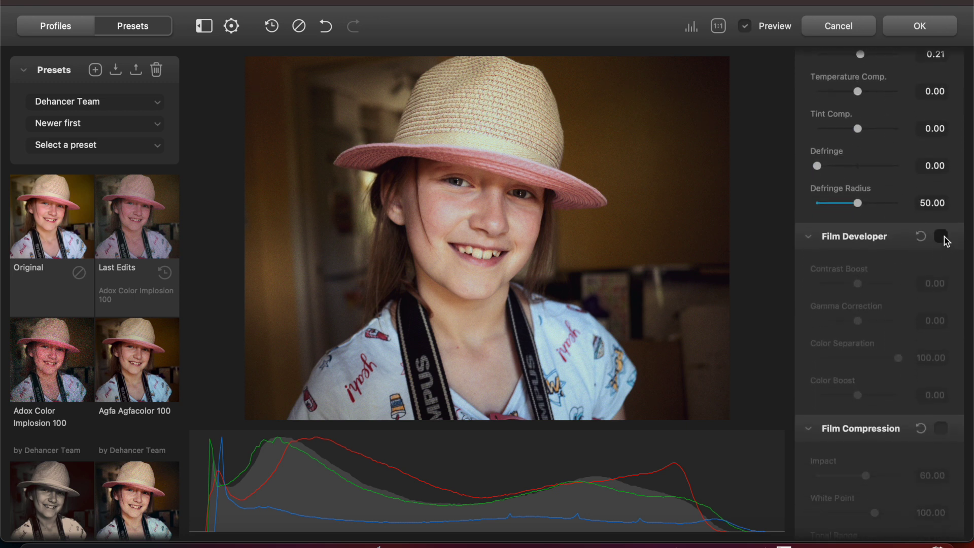
left_click(941, 237)
left_click_drag(860, 285, 861, 284)
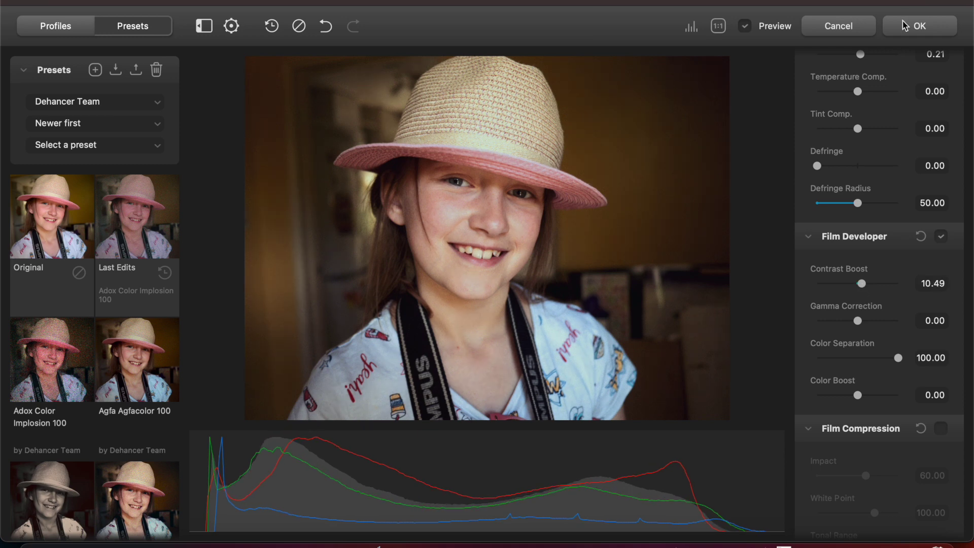
left_click(902, 21)
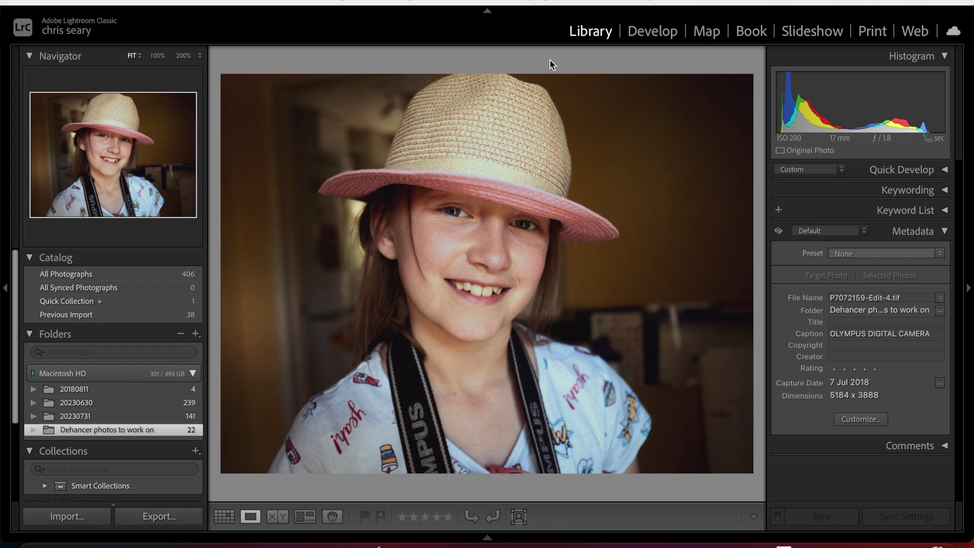
Step: Return to the Grid, open the strawberry bowl photo P5121243 enlarged, and bring up its context menu
key("g")
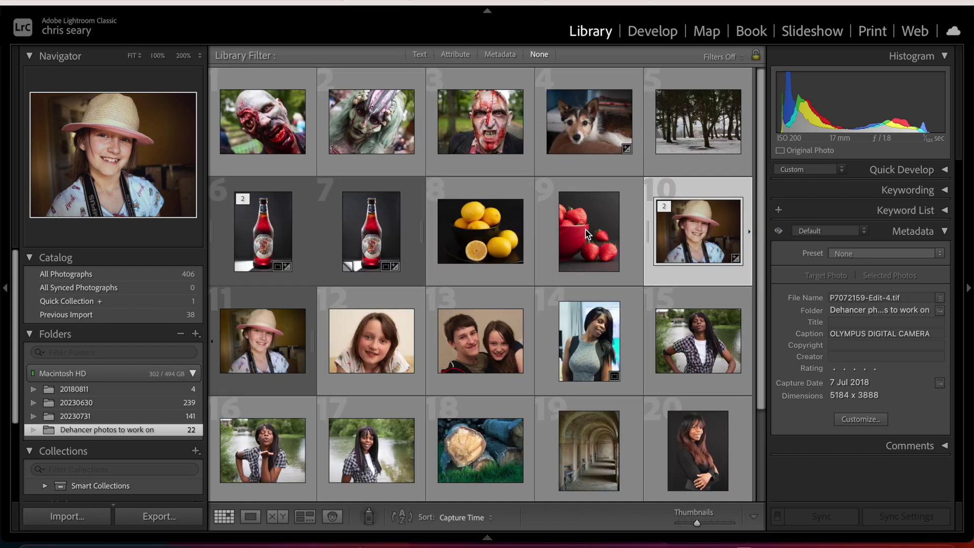
double_click(585, 229)
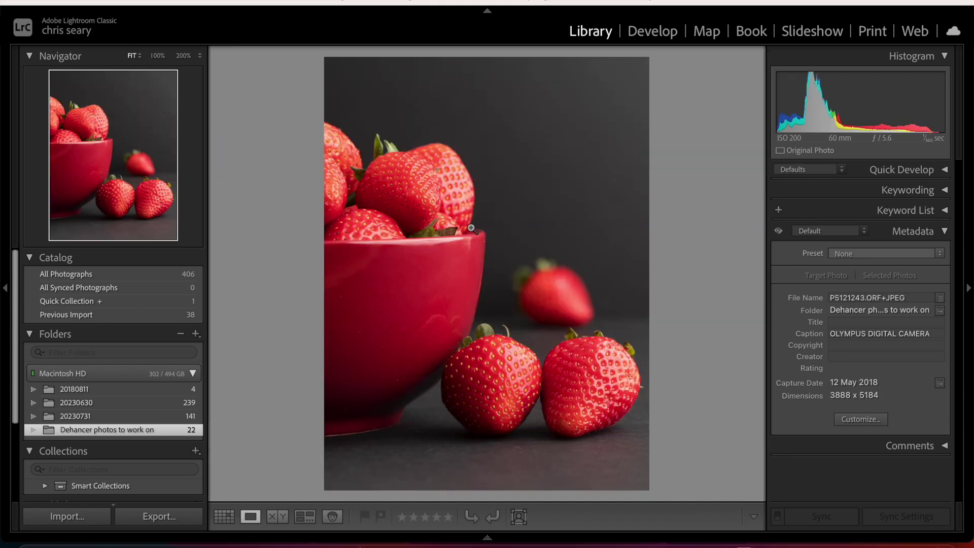
right_click(433, 207)
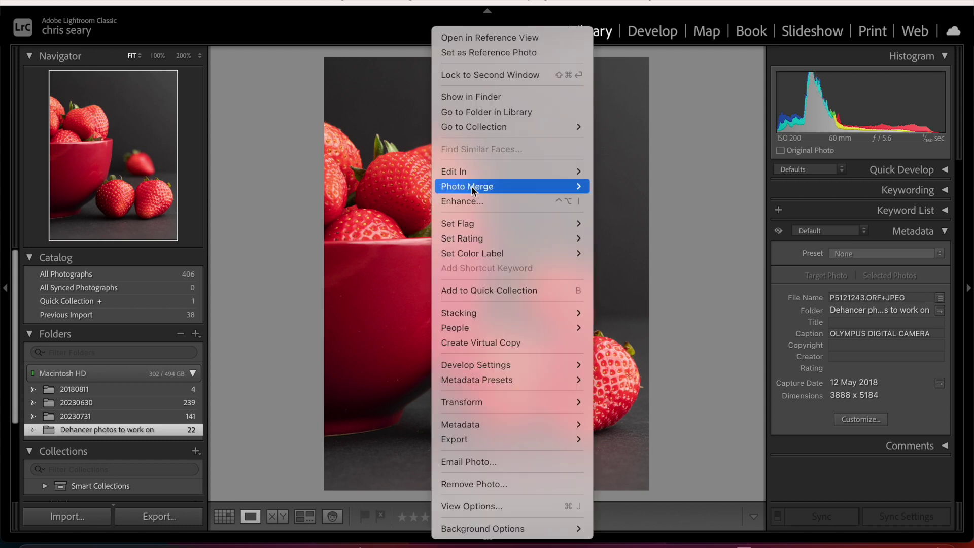
Step: Open a copy of the strawberry photo with Lightroom adjustments in the Dehancer plugin
mouse_move(485, 173)
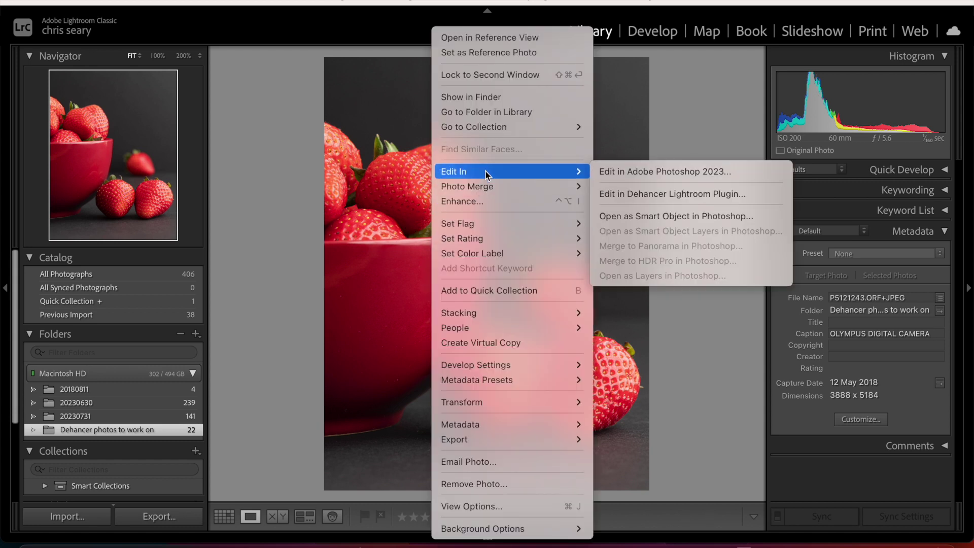
left_click(612, 193)
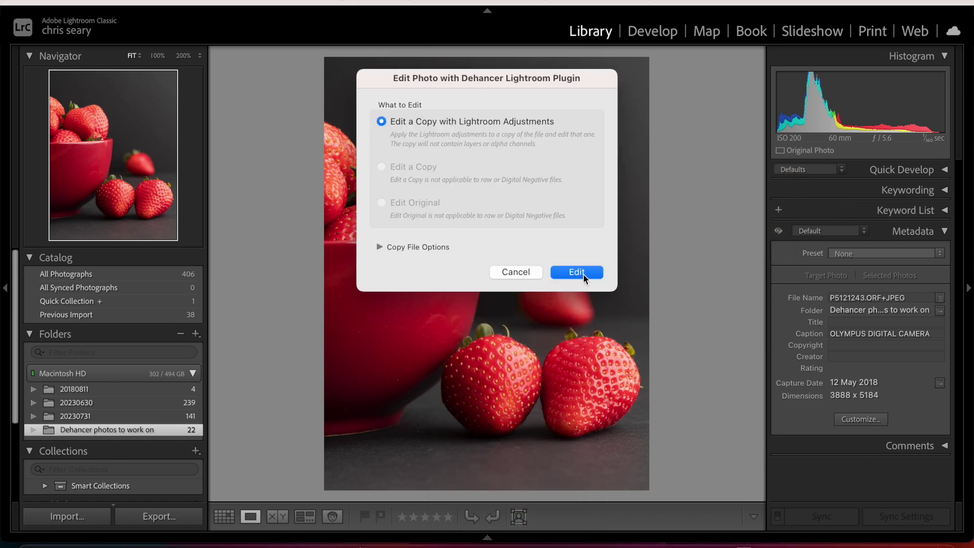
left_click(583, 275)
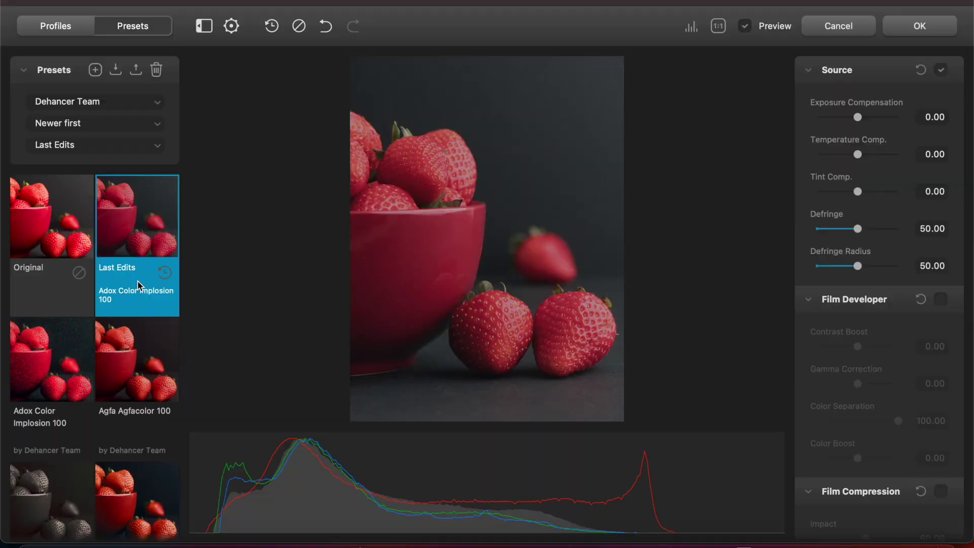
Step: Scroll the presets down and apply Kodak Ektar 25 (Exp.1996) + 2383
scroll(138, 283, "down", 5)
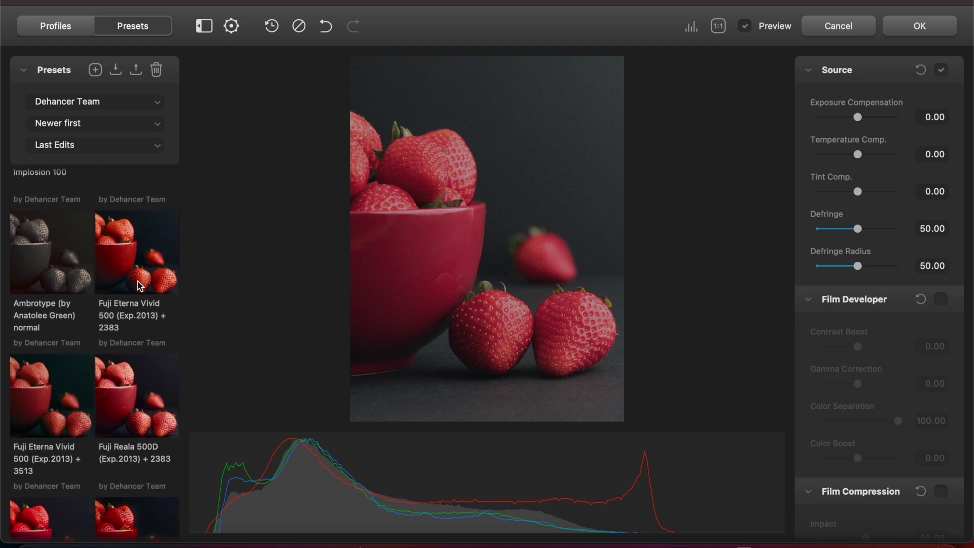
scroll(138, 282, "down", 4)
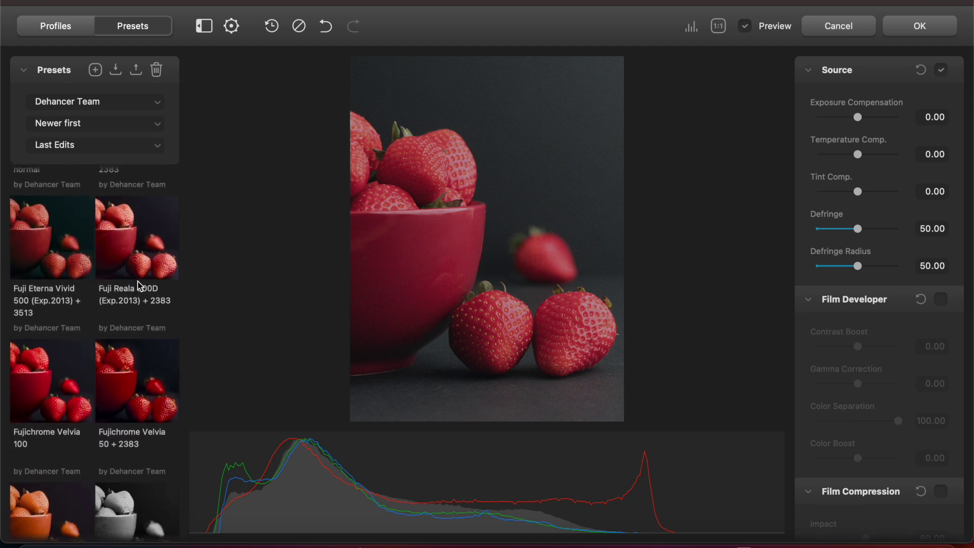
scroll(62, 382, "down", 1)
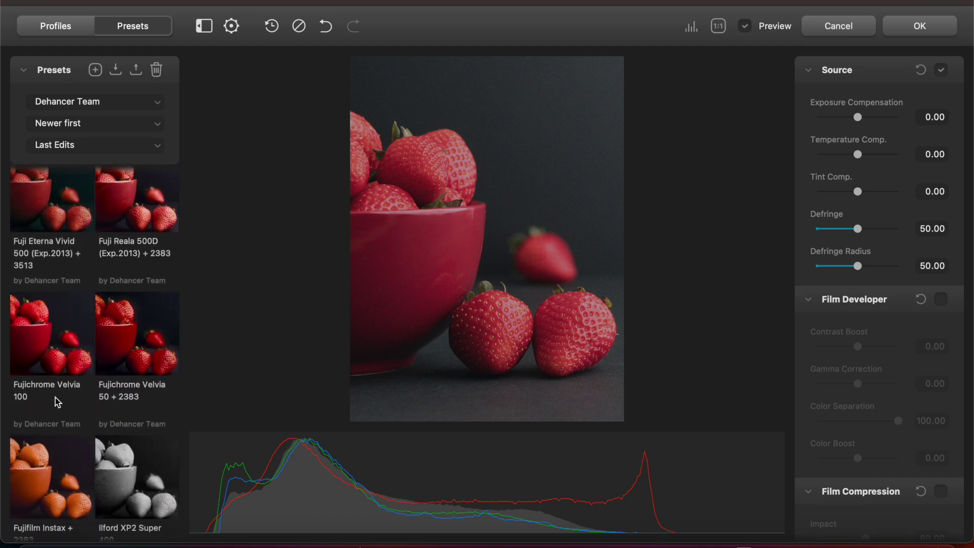
scroll(142, 403, "down", 2)
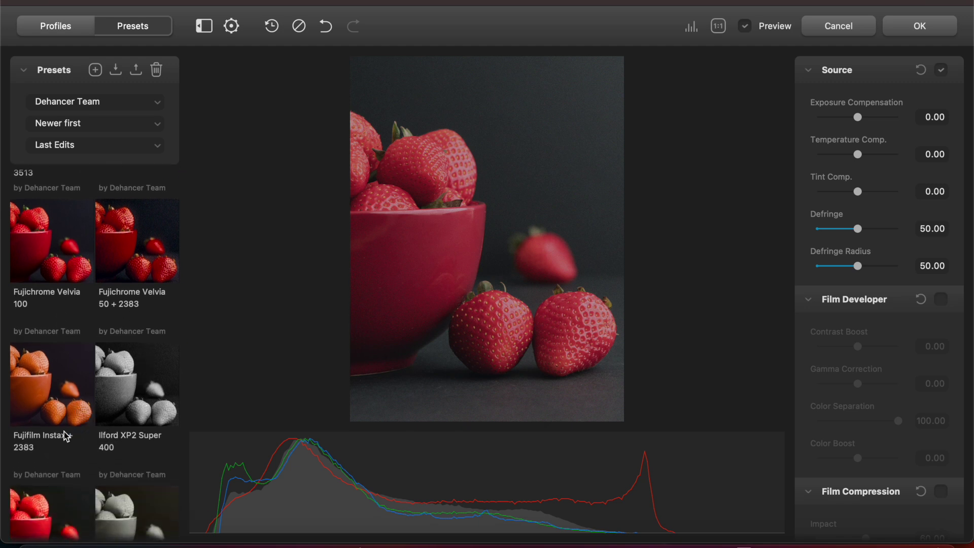
scroll(64, 435, "down", 6)
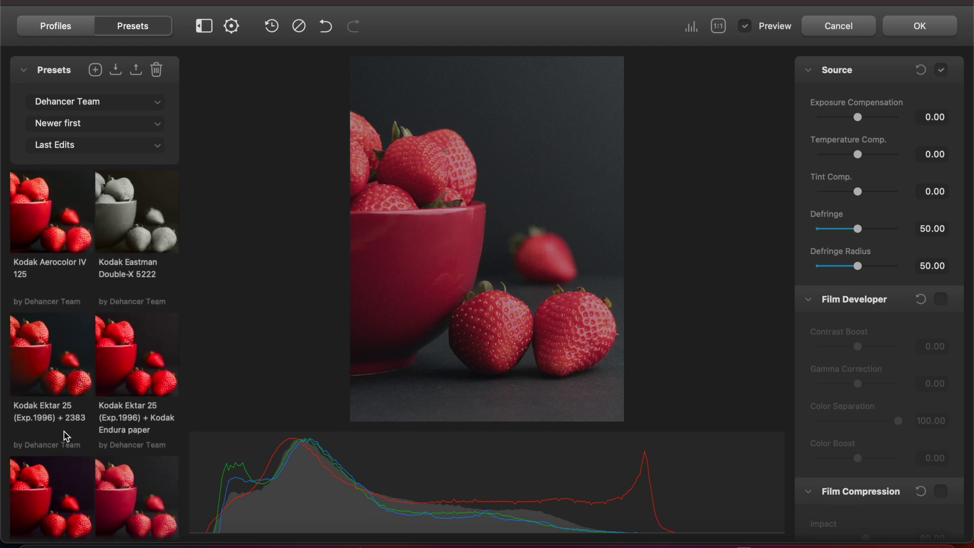
left_click(63, 370)
Step: Apply the Kodak Kodachrome 64 (Experimental) preset, raise exposure to 0.17 and lower the Expand black point
scroll(62, 369, "down", 4)
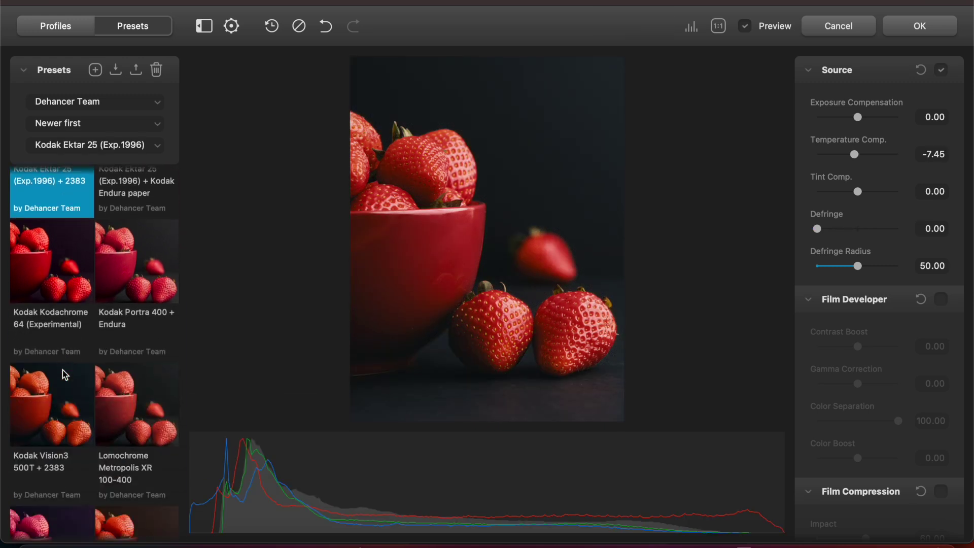
scroll(62, 370, "down", 1)
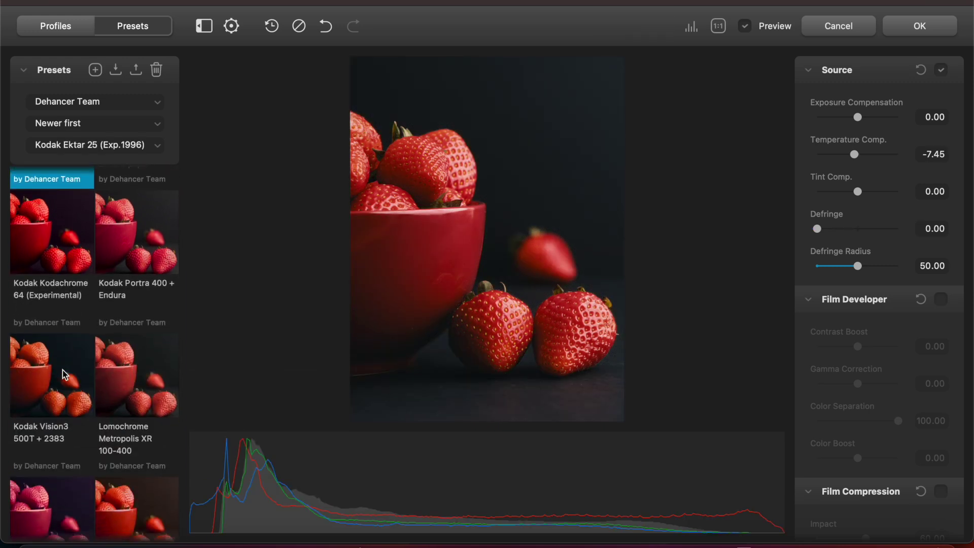
left_click(56, 242)
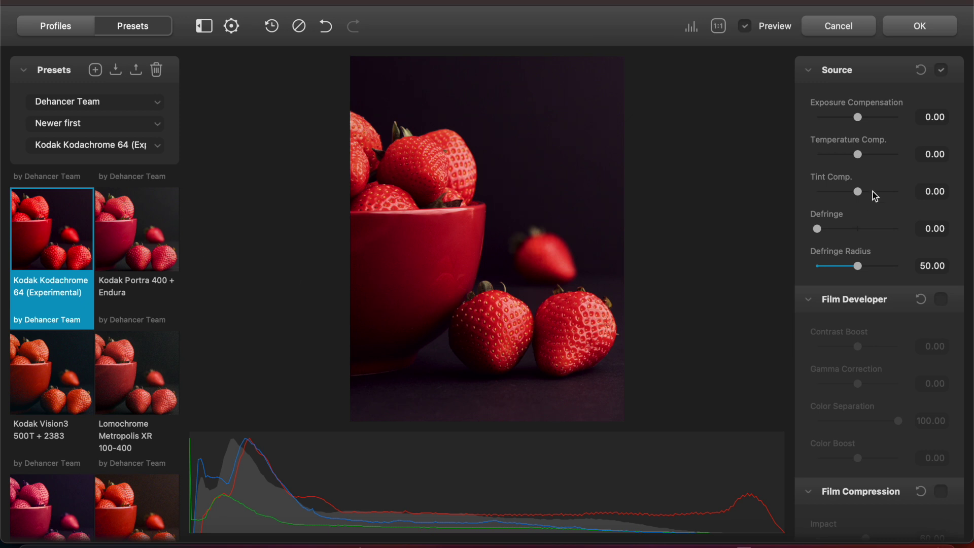
left_click(860, 117)
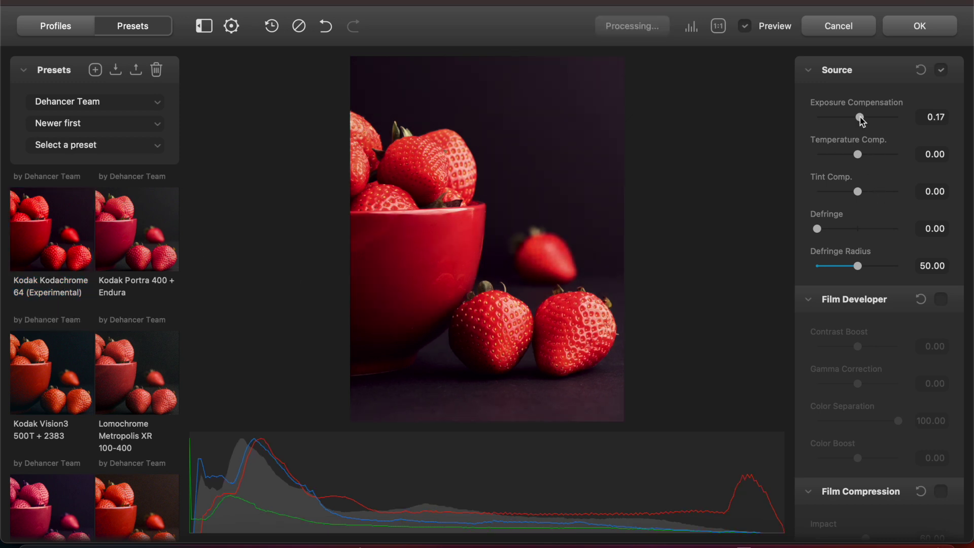
scroll(888, 370, "down", 6)
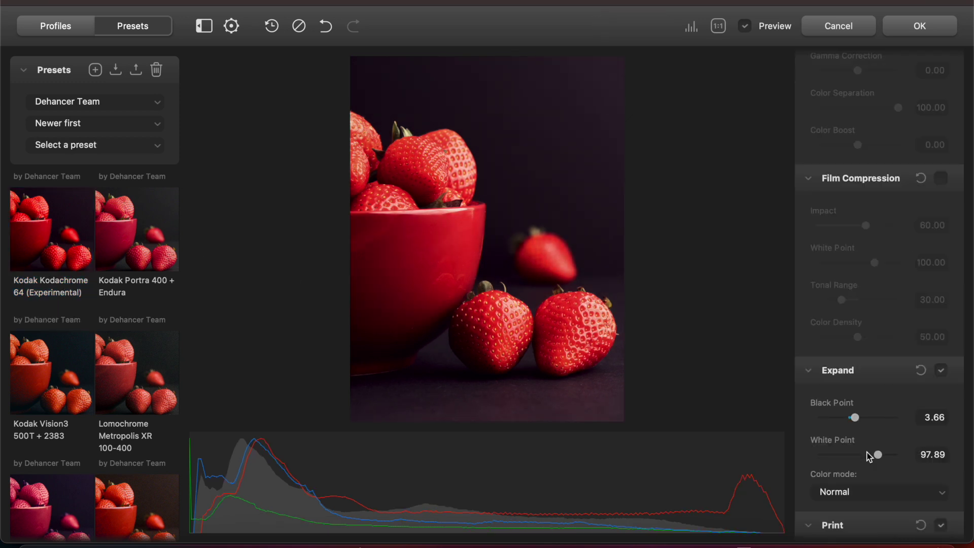
left_click_drag(856, 418, 854, 420)
Step: Enable Film Developer with Contrast Boost 6.63 and apply the edit back to Lightroom
scroll(883, 180, "up", 6)
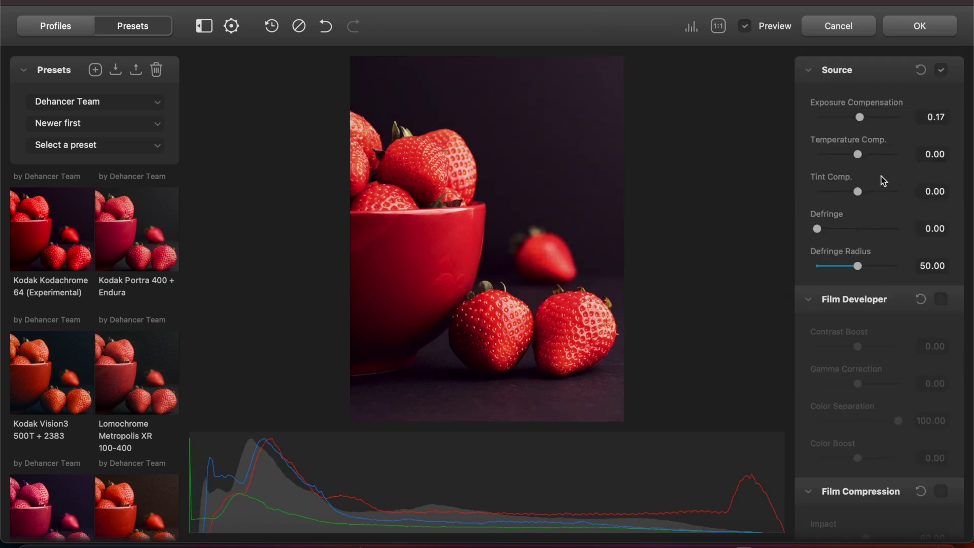
scroll(888, 339, "down", 1)
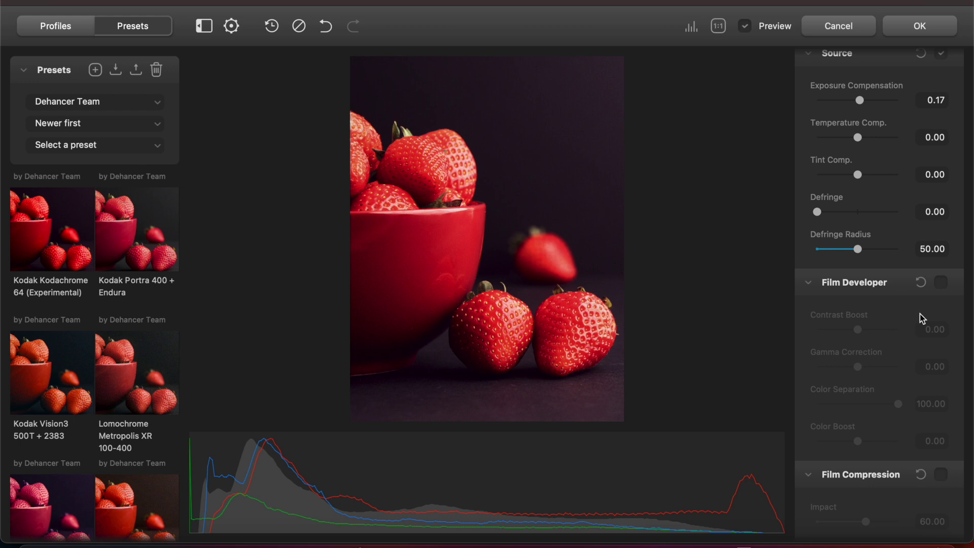
left_click(939, 284)
left_click_drag(859, 331, 861, 330)
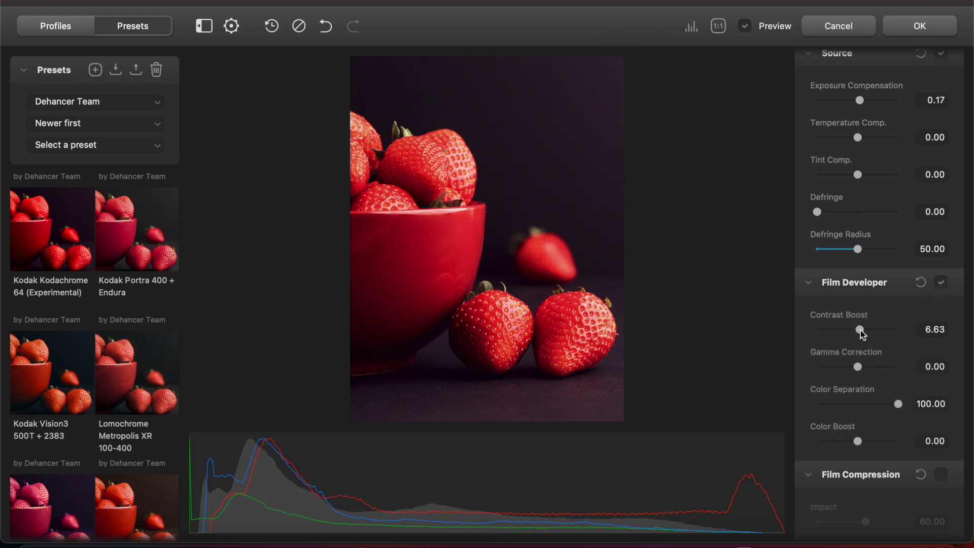
left_click(899, 28)
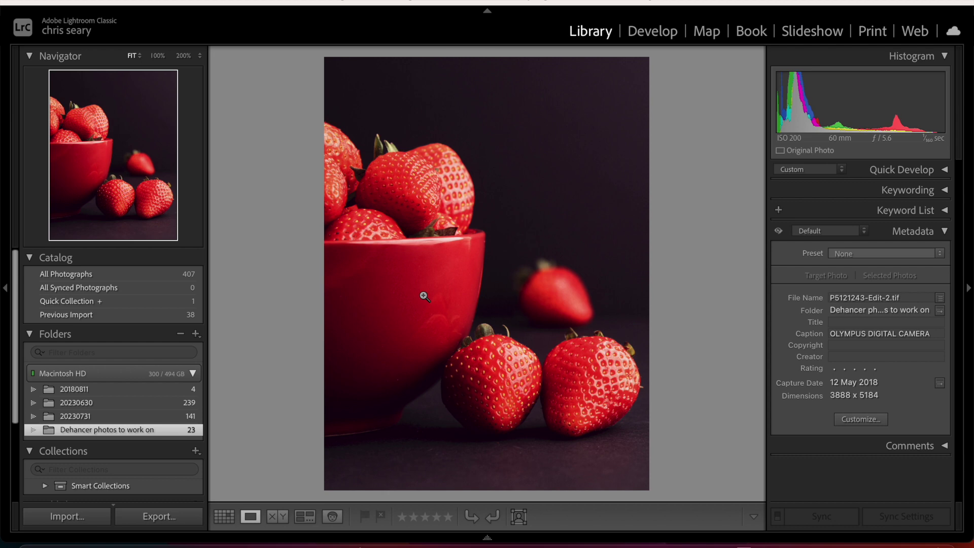
Step: Return to the Grid and open the snowy woodland photo P3030737 enlarged in Loupe view
key("g")
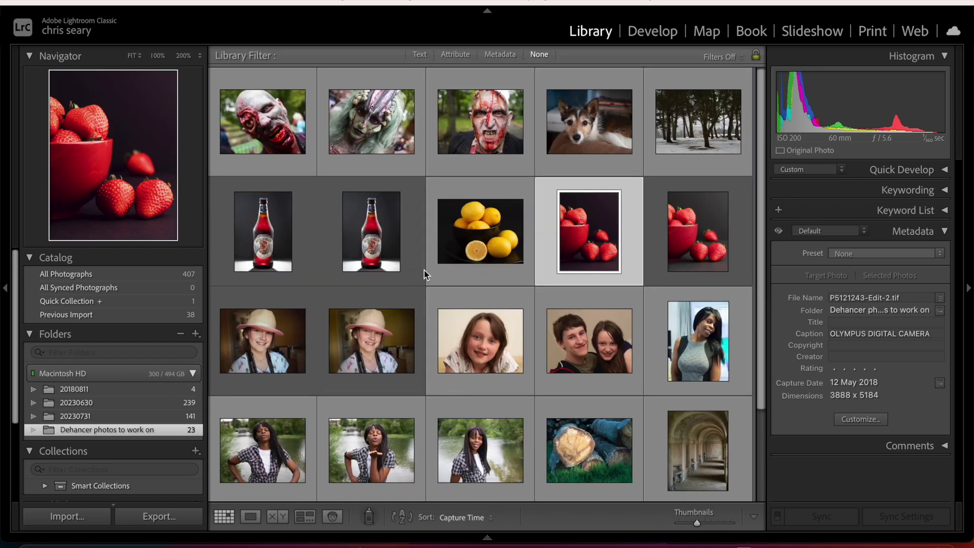
double_click(705, 142)
Step: Open a copy of the snowy trees photo with Lightroom adjustments in the Dehancer plugin
right_click(407, 198)
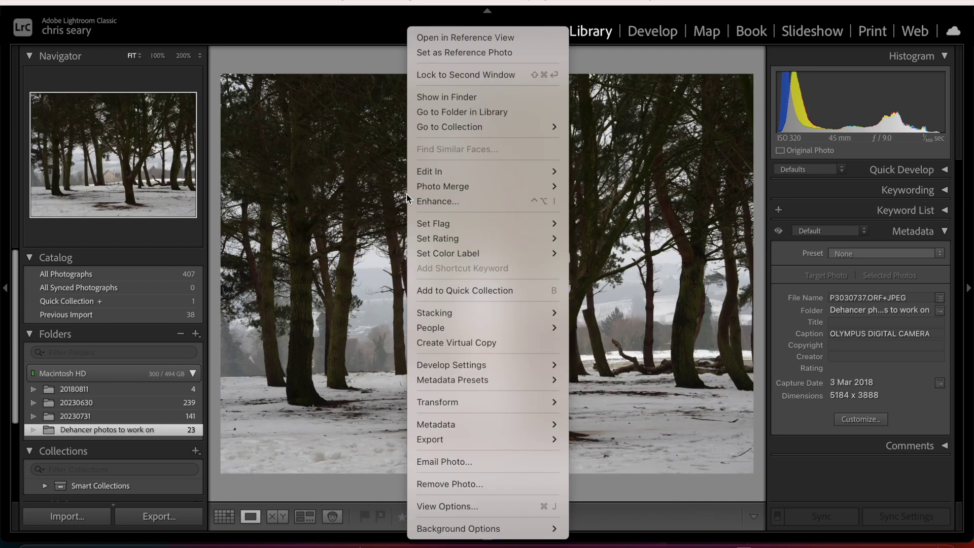
mouse_move(467, 172)
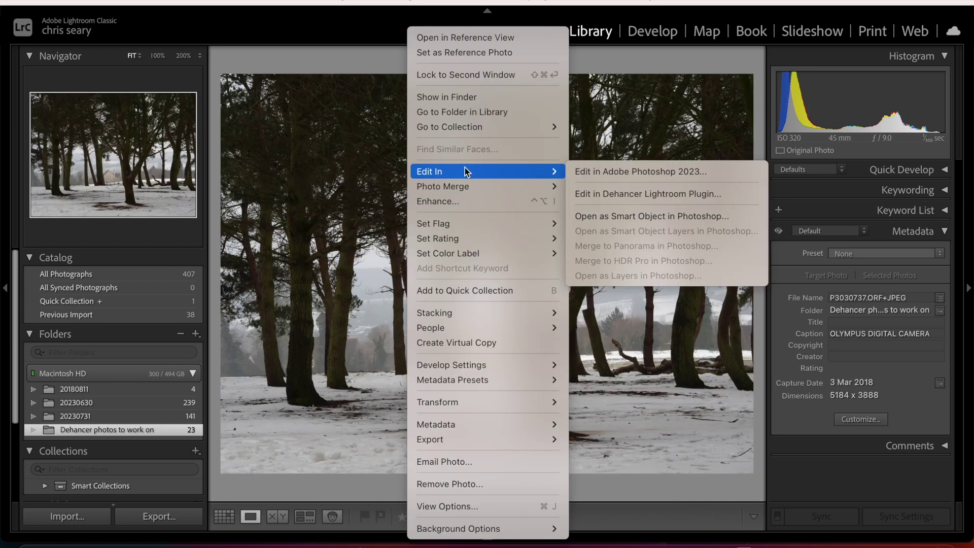
left_click(628, 193)
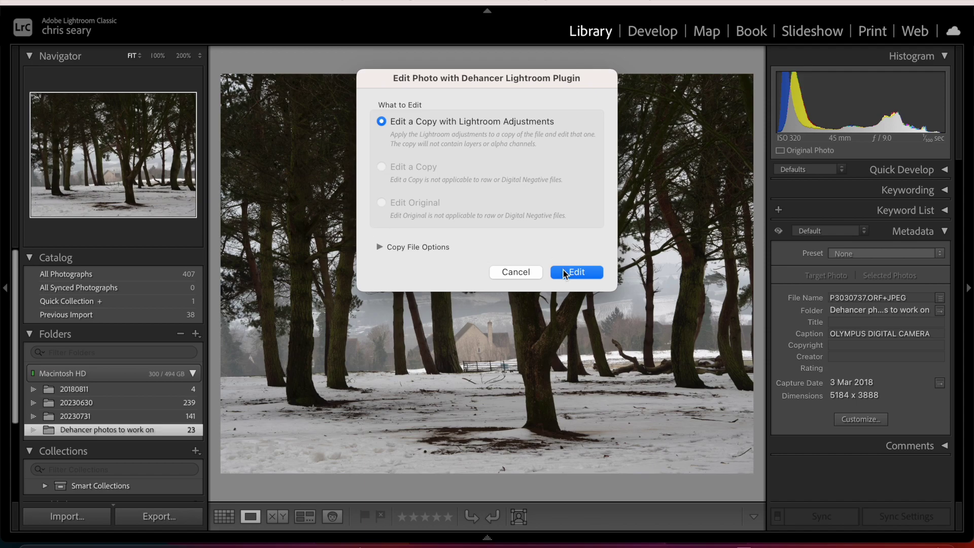
left_click(564, 273)
Step: Apply the Ambrotype film preset and raise exposure to 0.33
scroll(133, 276, "down", 1)
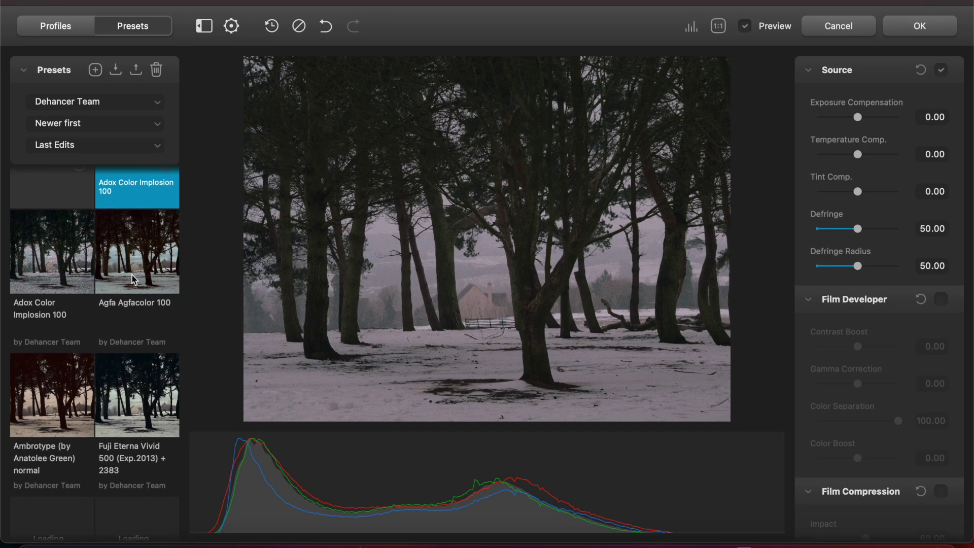
left_click(53, 399)
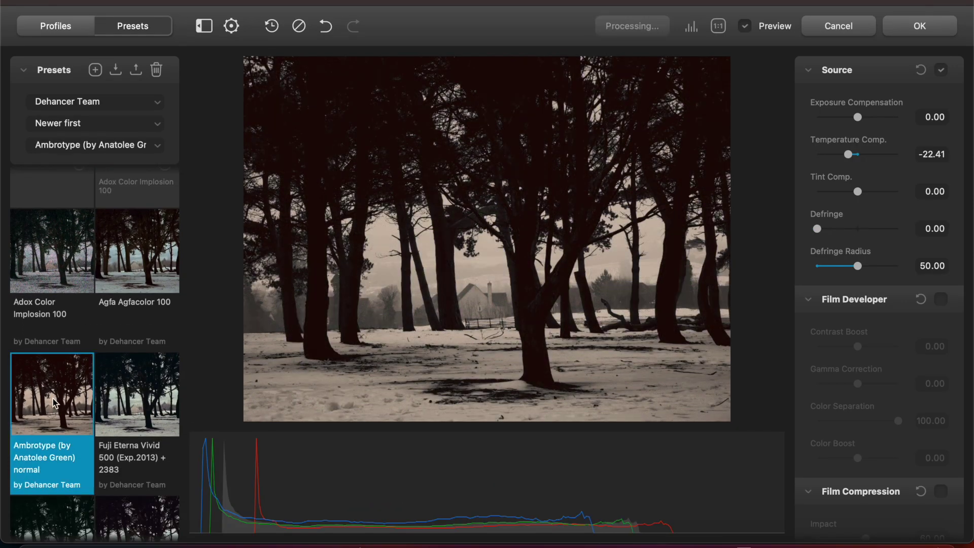
left_click_drag(857, 120, 862, 119)
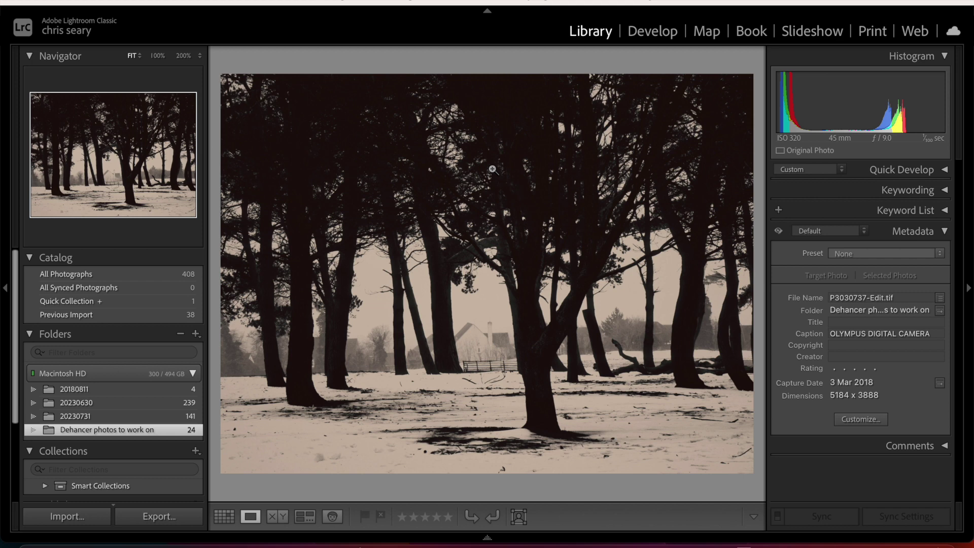
Step: Return to the Grid, scroll down and open the Hobgoblin bottle copy P4081047 enlarged
key("g")
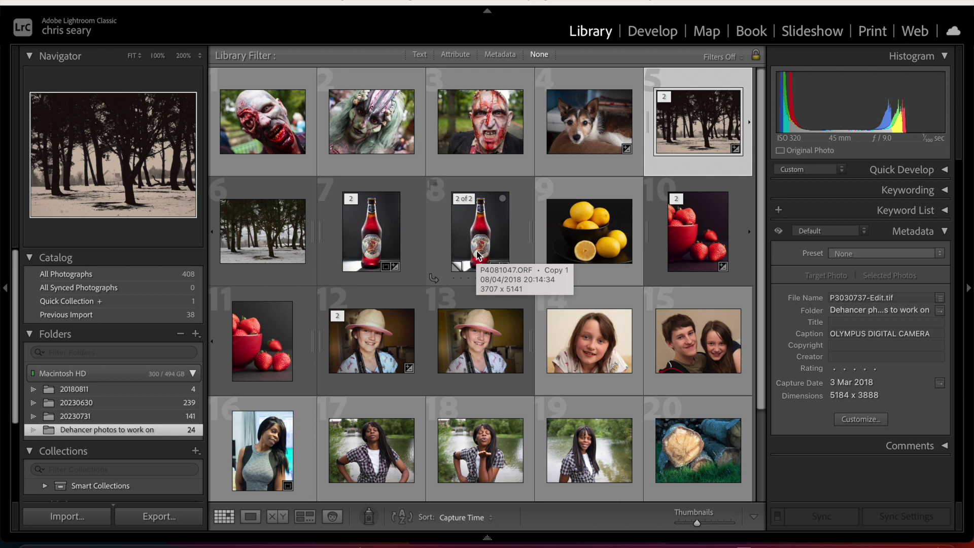
scroll(479, 255, "down", 2)
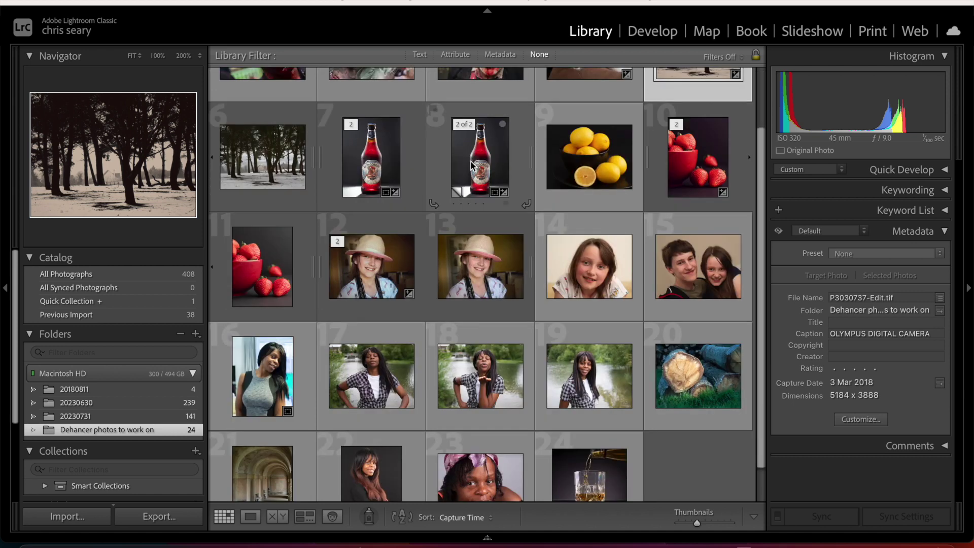
double_click(480, 132)
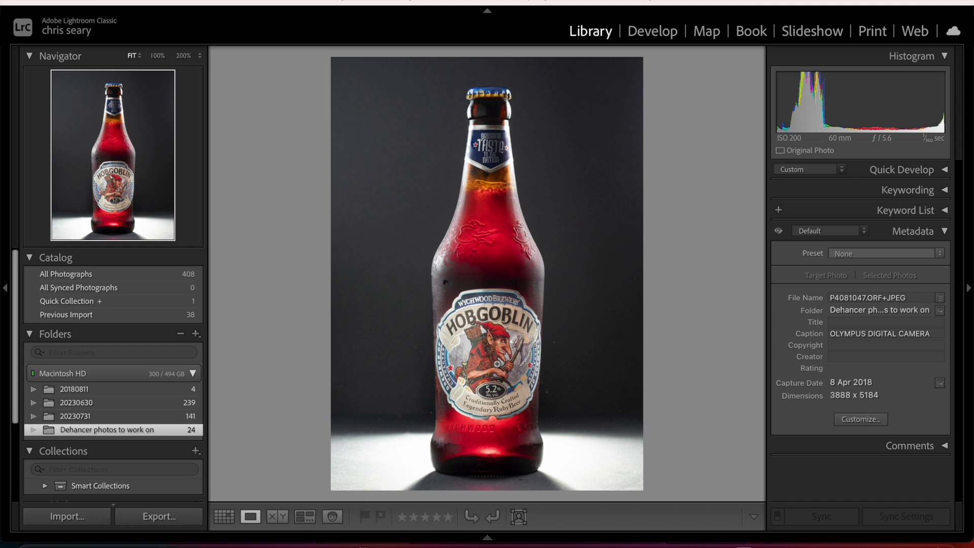
Step: Edit the bottle in maximized Dehancer with Kodak Ektar 25 (Exp.1996) + 2383 and exposure 0.10
left_click(566, 268)
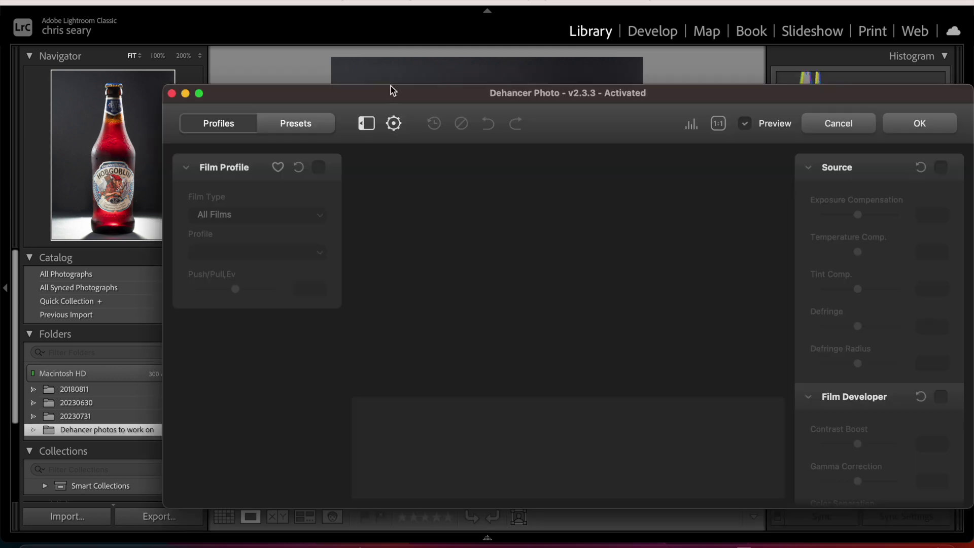
double_click(385, 92)
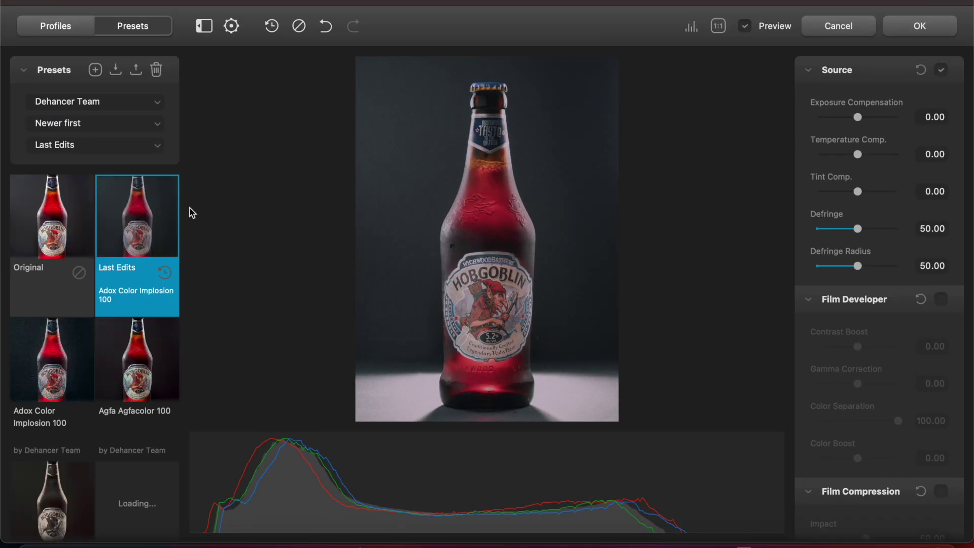
scroll(111, 340, "down", 10)
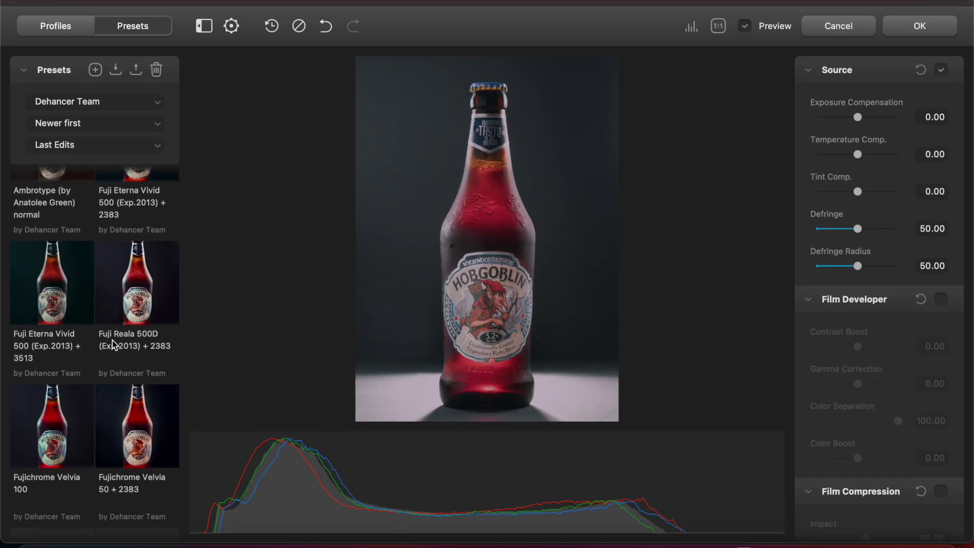
scroll(111, 340, "down", 10)
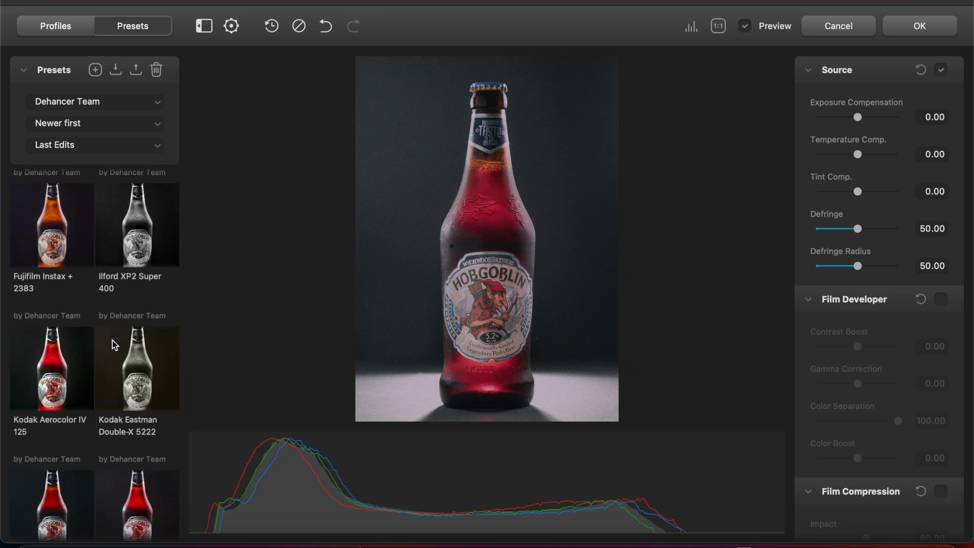
scroll(112, 340, "down", 5)
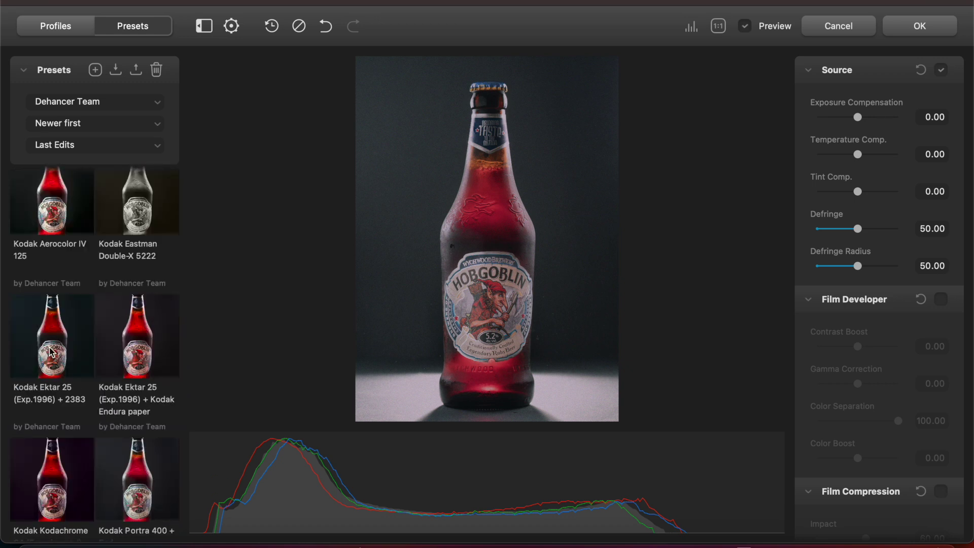
left_click(51, 351)
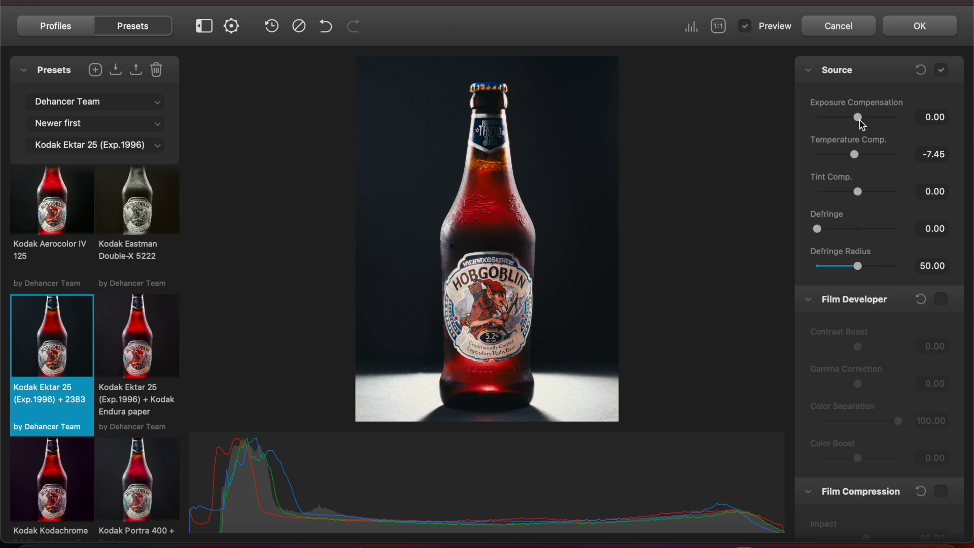
left_click_drag(860, 121, 861, 120)
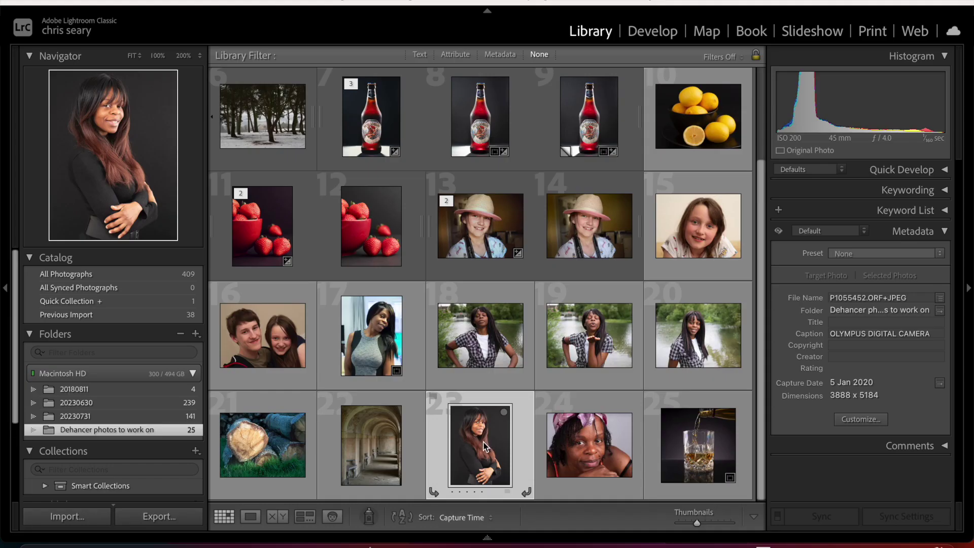
Step: Give the portrait Dehancer's Agfa Agfacolor 100 look with slightly raised exposure and a lowered black point
double_click(484, 446)
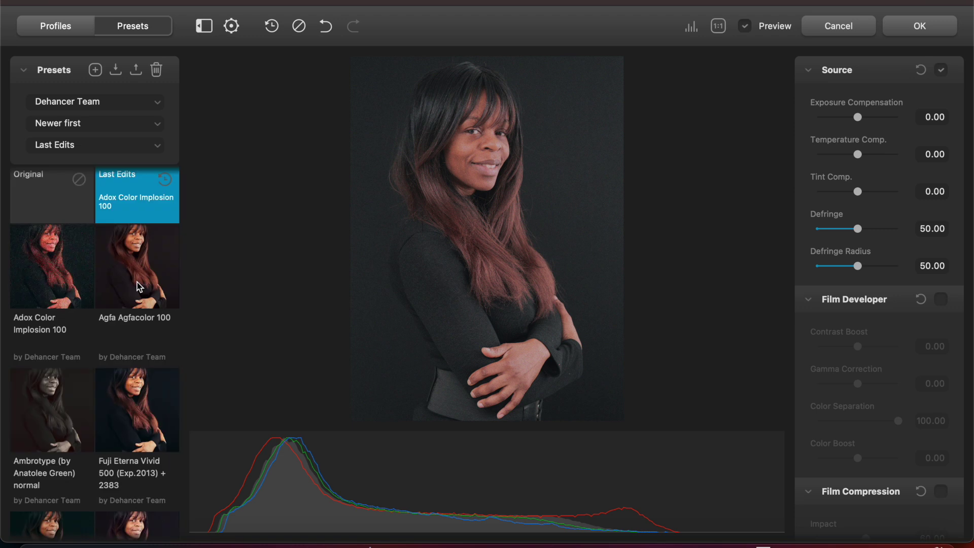
left_click(137, 282)
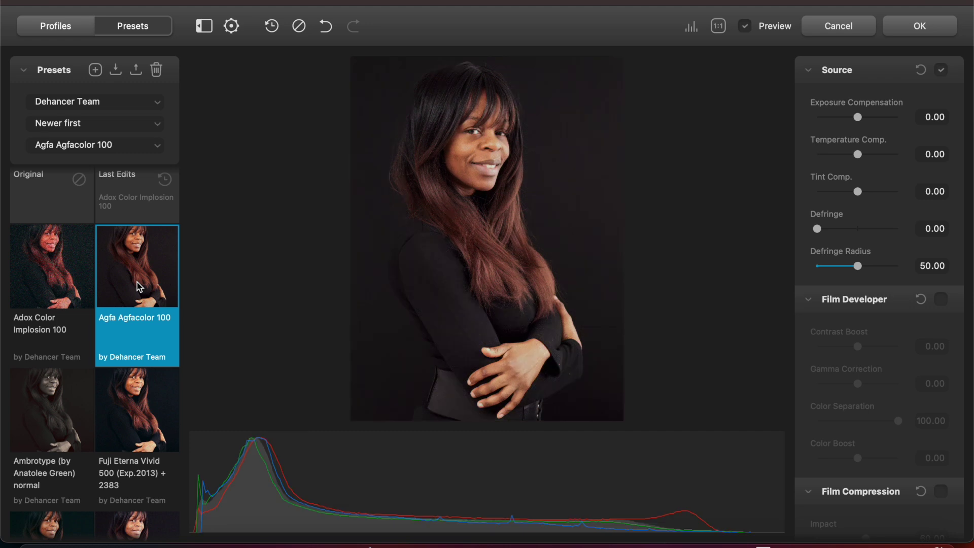
left_click(859, 117)
scroll(848, 406, "down", 6)
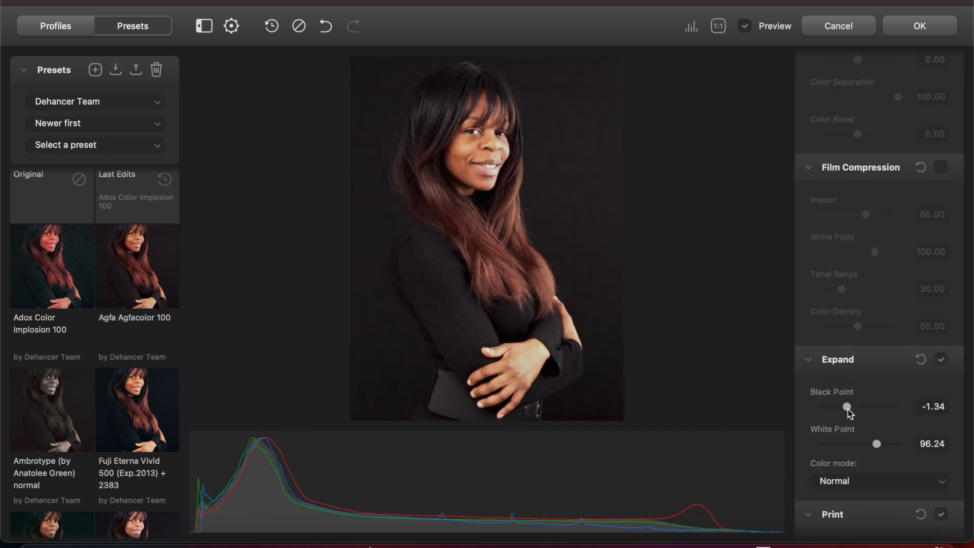
left_click_drag(847, 408, 845, 408)
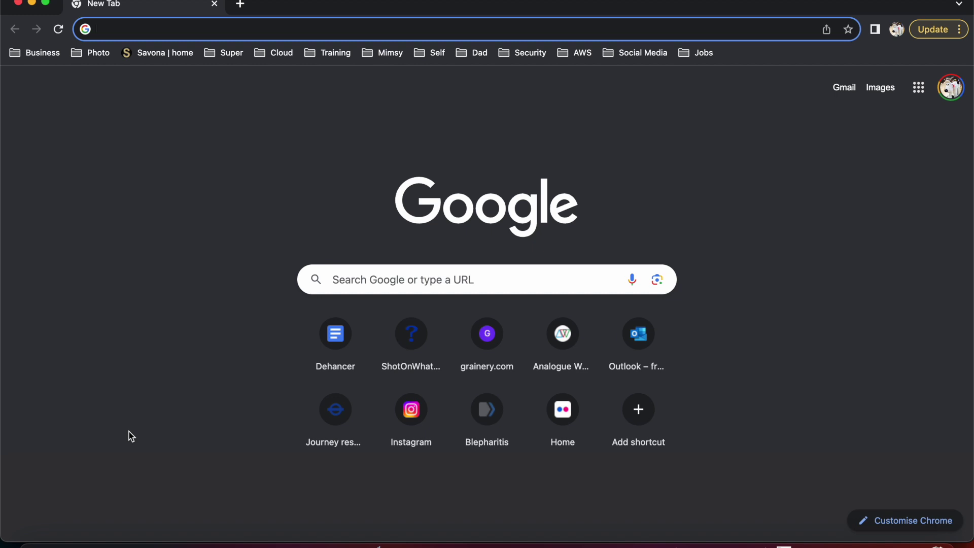
Step: Search the web for 'grainery' and open the Grainery site
type("grainery")
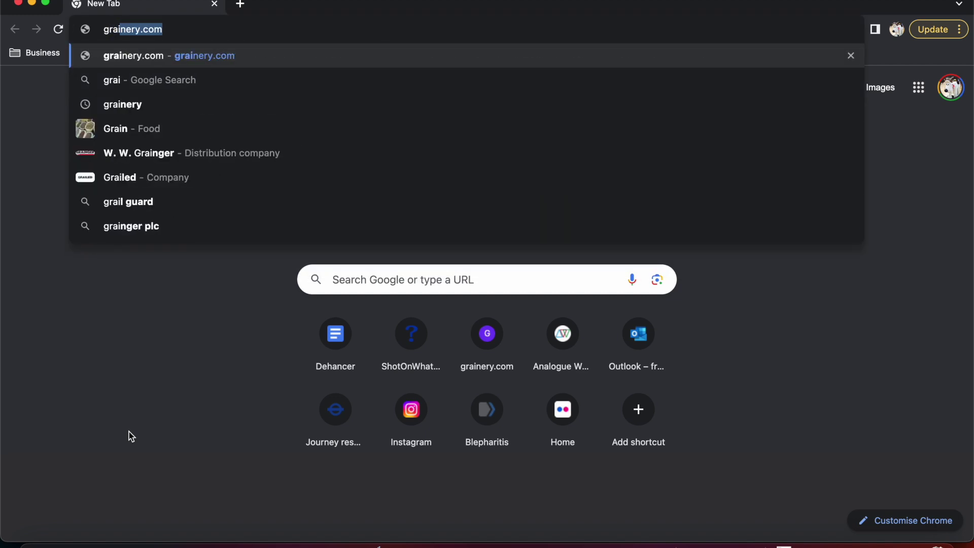
key("BackSpace")
key("Return")
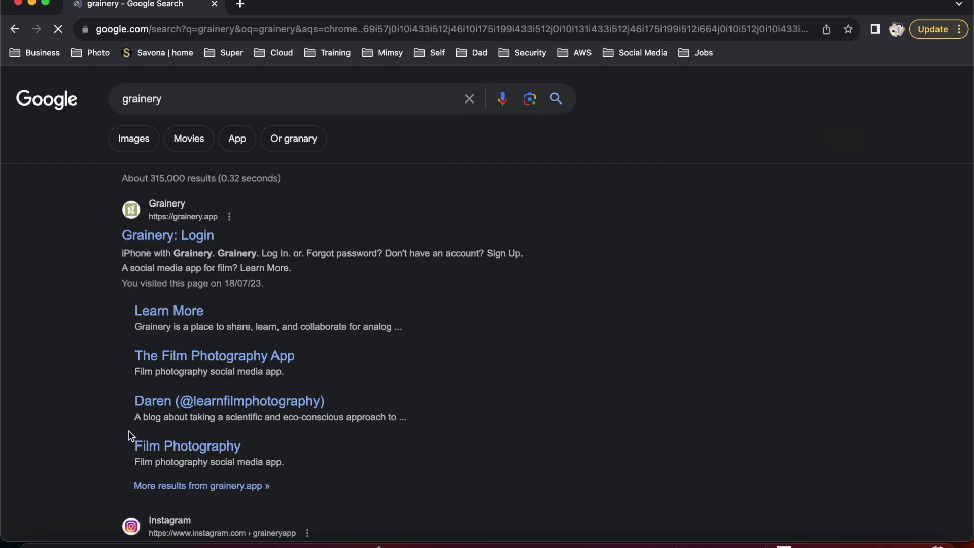
left_click(131, 441)
Step: Search Grainery for 'kodachrome 25' and open the Kodachrome 25 film gallery
left_click(365, 88)
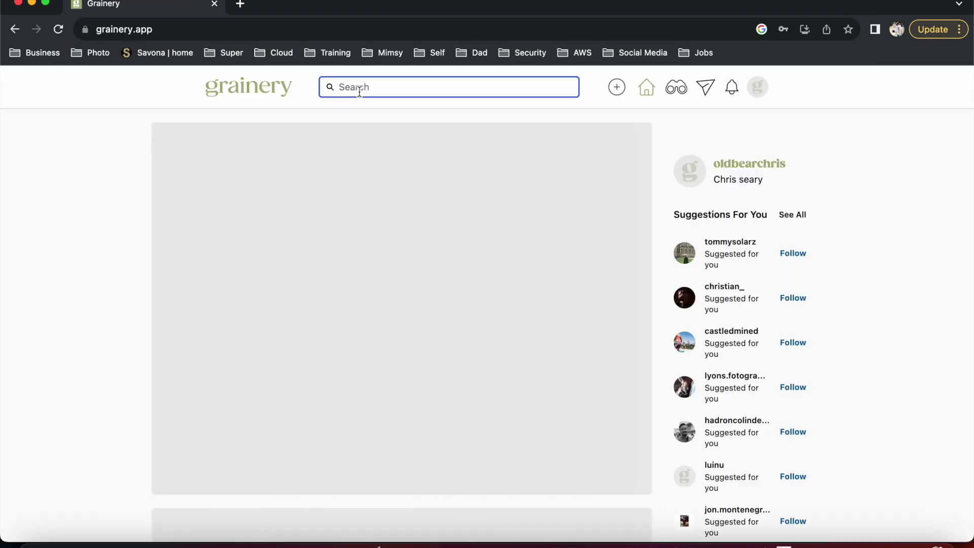
type("kodachrome 25")
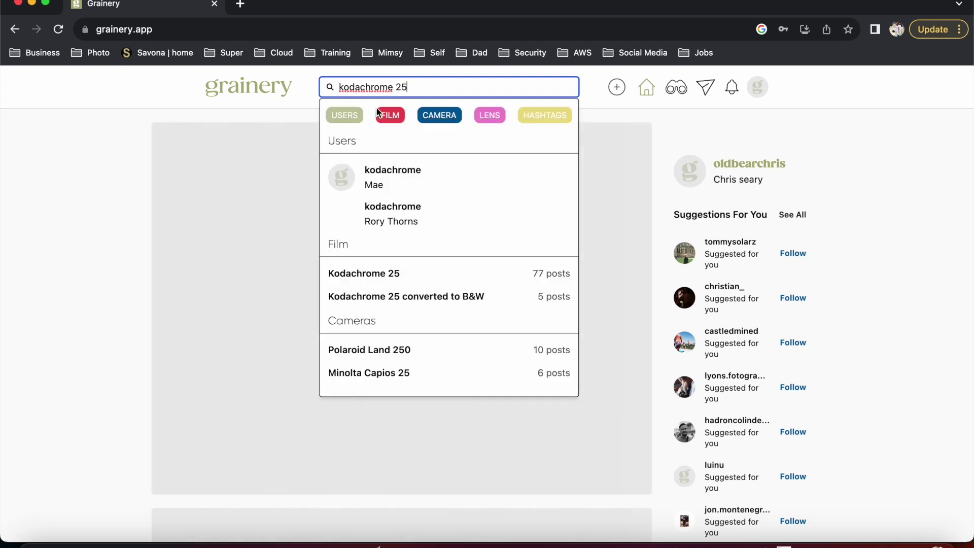
left_click(363, 273)
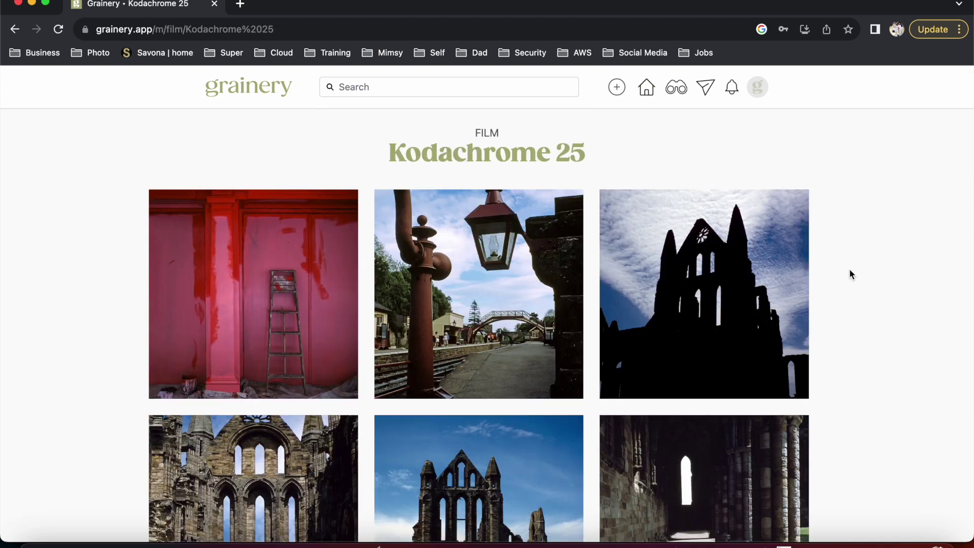
scroll(850, 274, "down", 8)
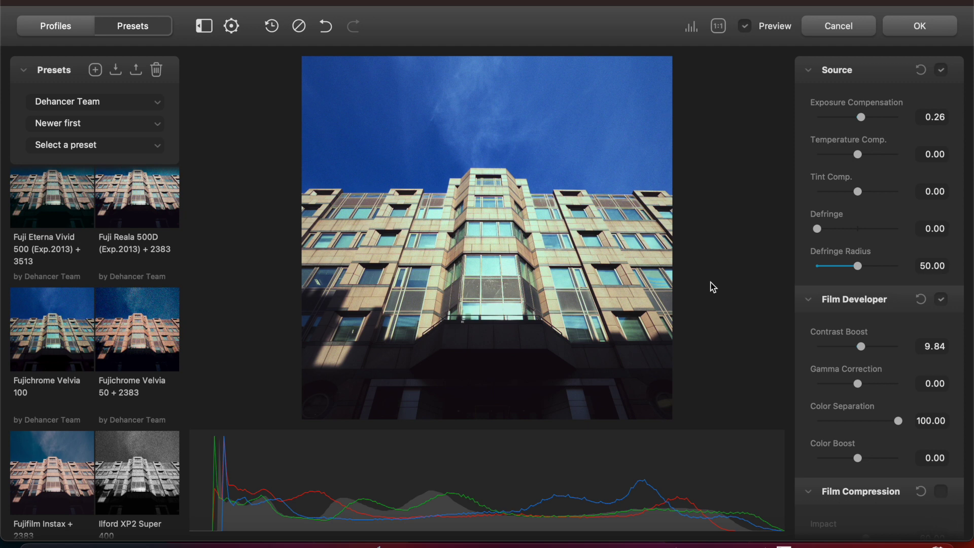
Step: Scroll the adjustments panel past Film Compression, Print and Film Grain to Halation
scroll(808, 181, "down", 15)
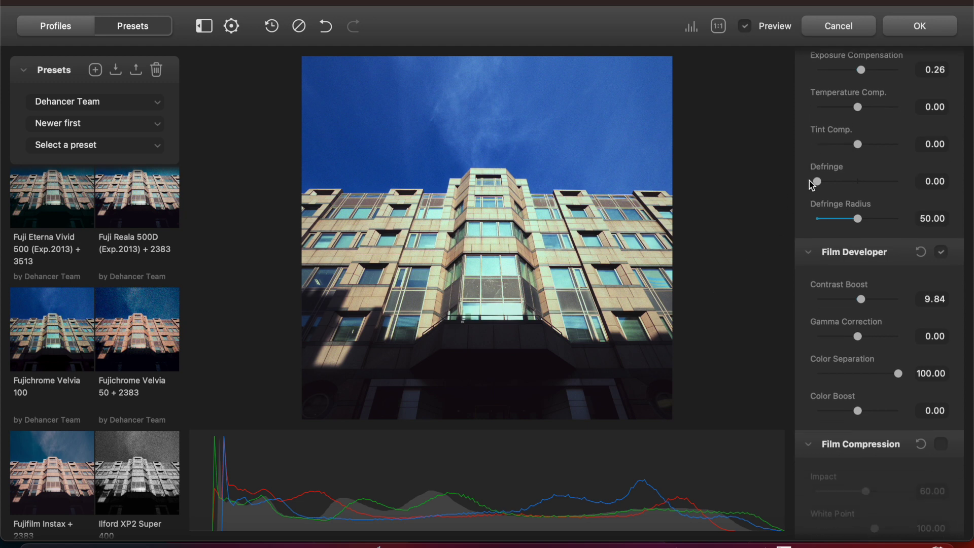
scroll(809, 180, "down", 15)
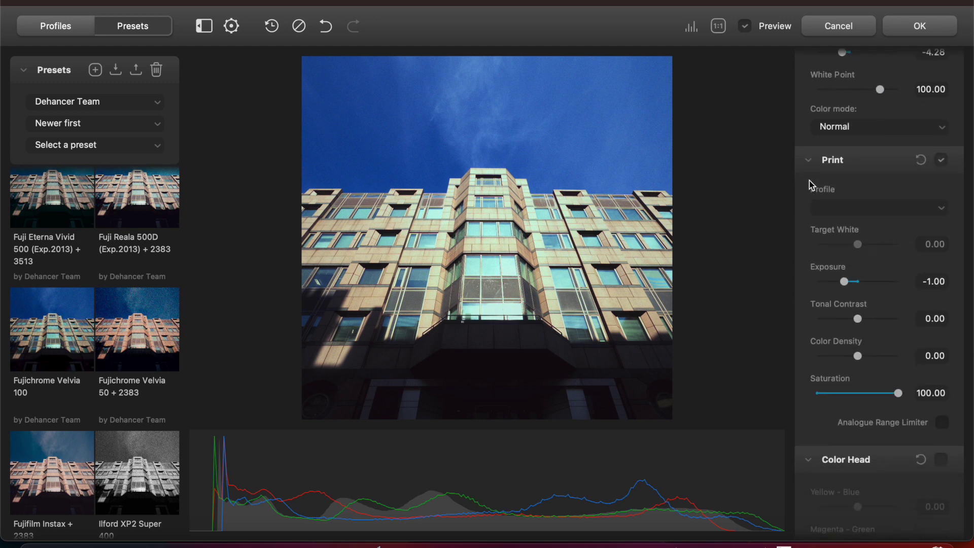
scroll(809, 181, "down", 10)
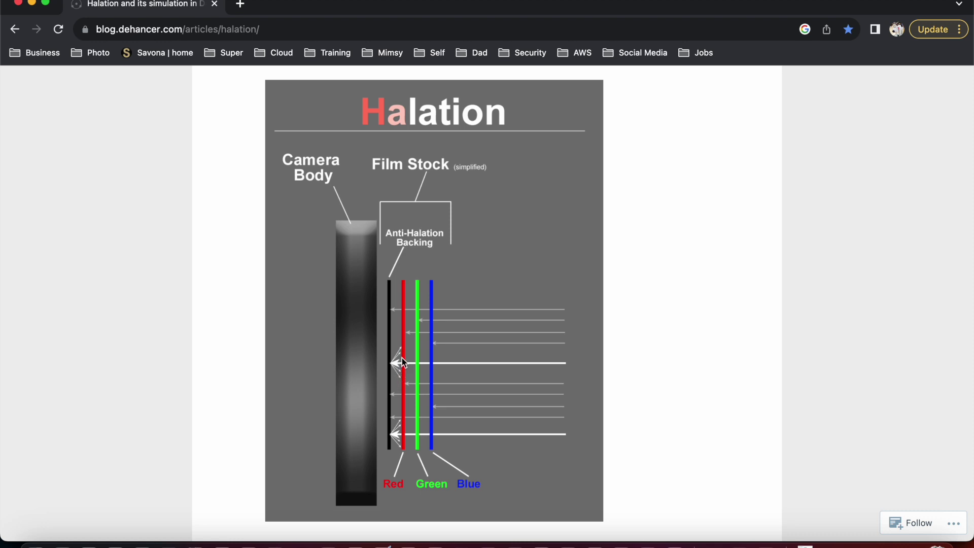
Step: Scroll the halation article past its film-stock diagram to the film examples
scroll(710, 403, "down", 15)
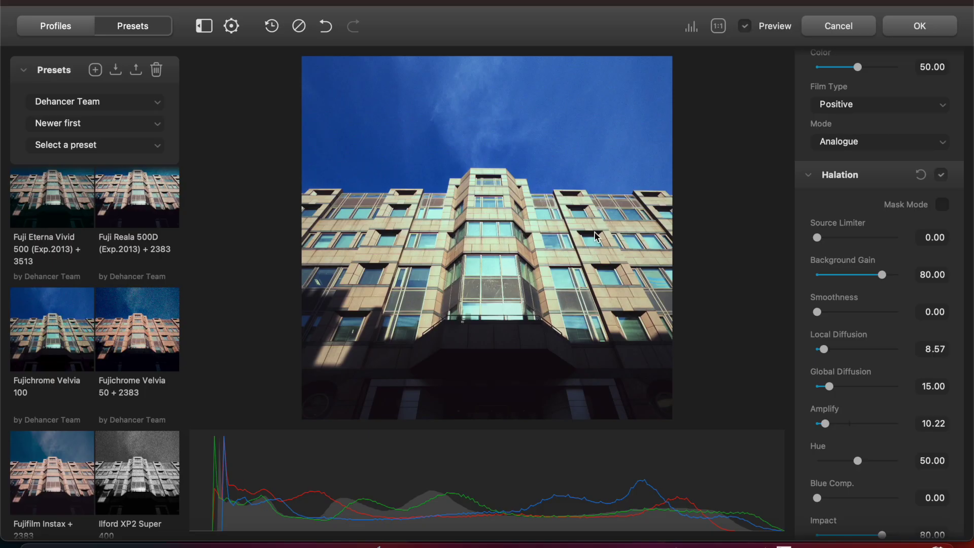
Step: In Mask Mode at 1:1, raise Local Diffusion to 74.30, Global Diffusion to 78.57 and Amplify to 33.79
left_click(490, 226)
left_click_drag(489, 222, 470, 364)
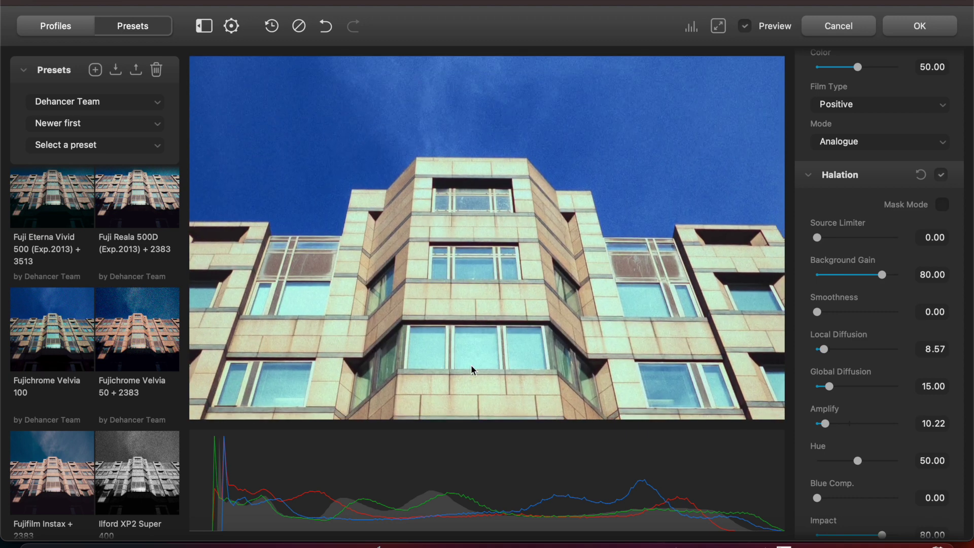
left_click(944, 208)
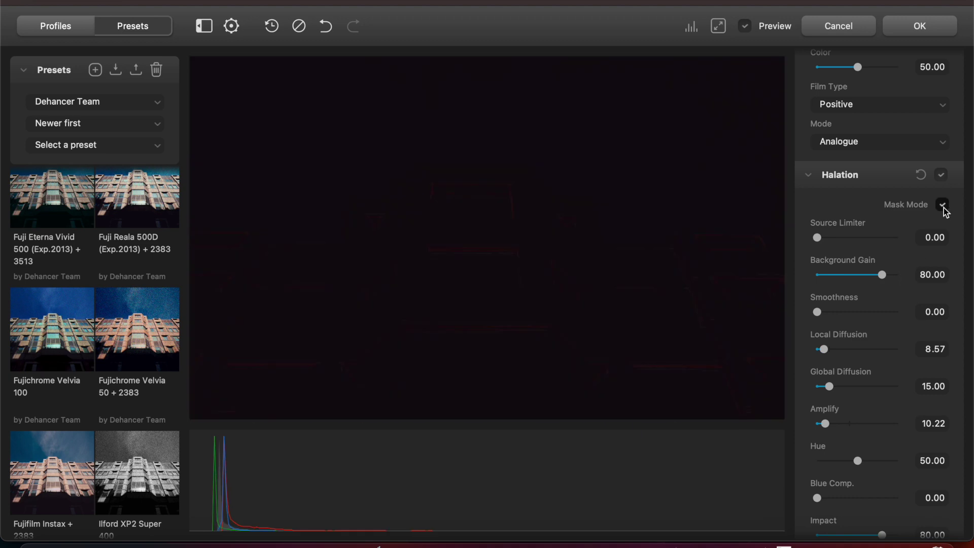
left_click_drag(824, 350, 874, 354)
left_click_drag(831, 388, 883, 388)
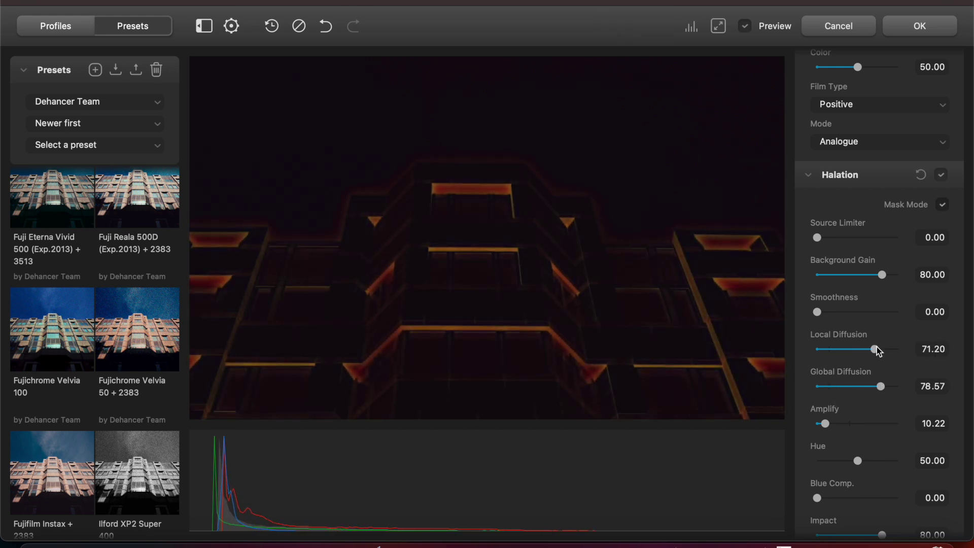
left_click_drag(876, 348, 880, 348)
left_click_drag(825, 424, 844, 424)
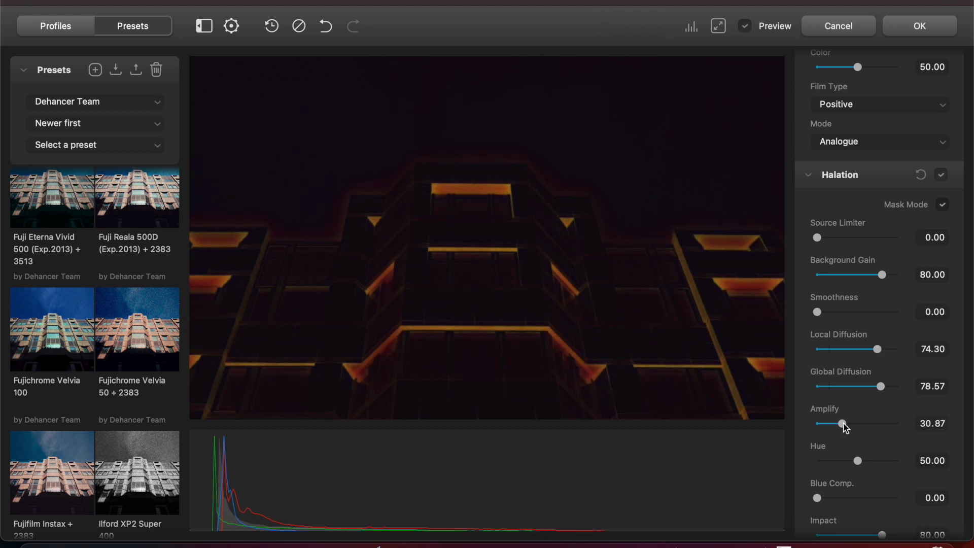
Step: Return to the fitted full-colour view and lower Halation Impact to 54.33
left_click(500, 267)
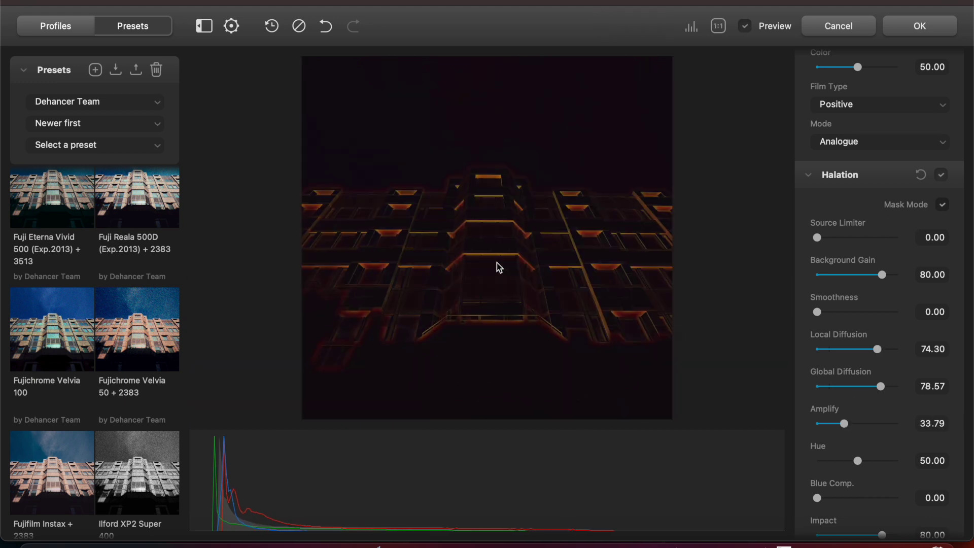
left_click(943, 204)
scroll(884, 495, "down", 1)
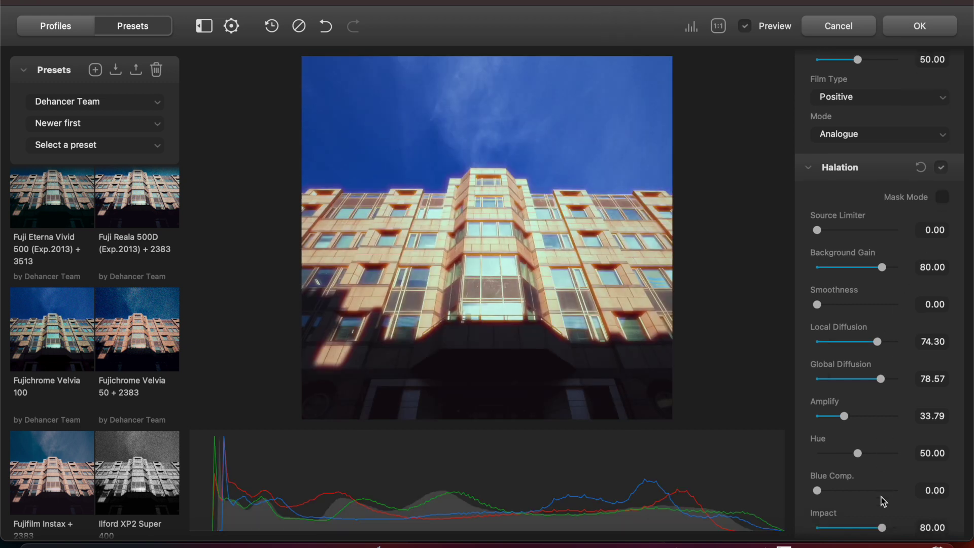
scroll(884, 501, "down", 3)
left_click_drag(882, 456, 862, 458)
Step: Zoom to 1:1 on the building's top and facade to inspect the film grain
scroll(854, 149, "up", 2)
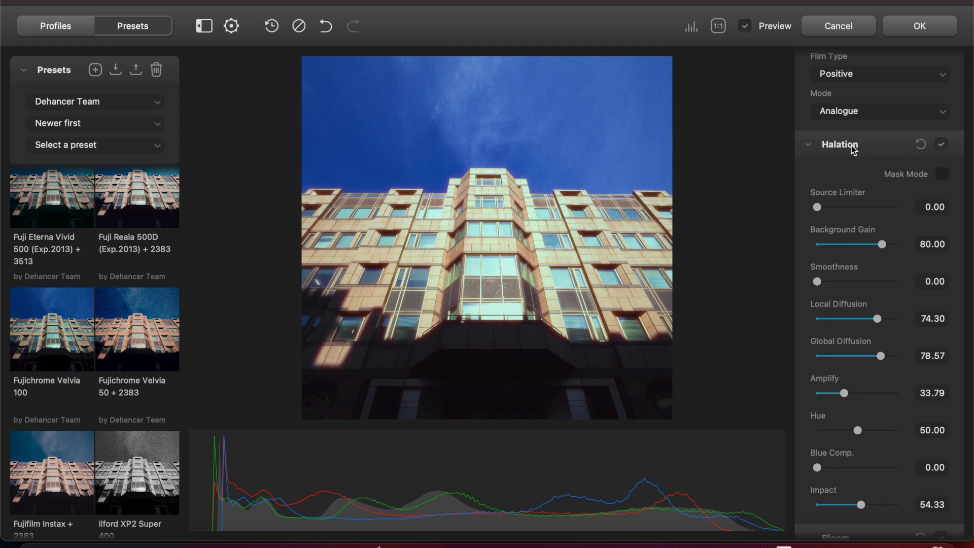
scroll(852, 147, "down", 10)
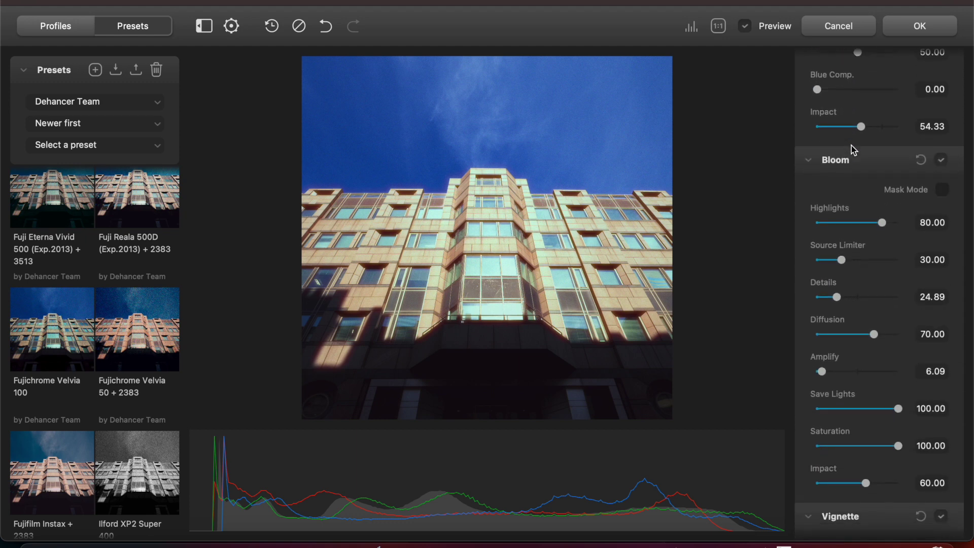
scroll(851, 145, "down", 1)
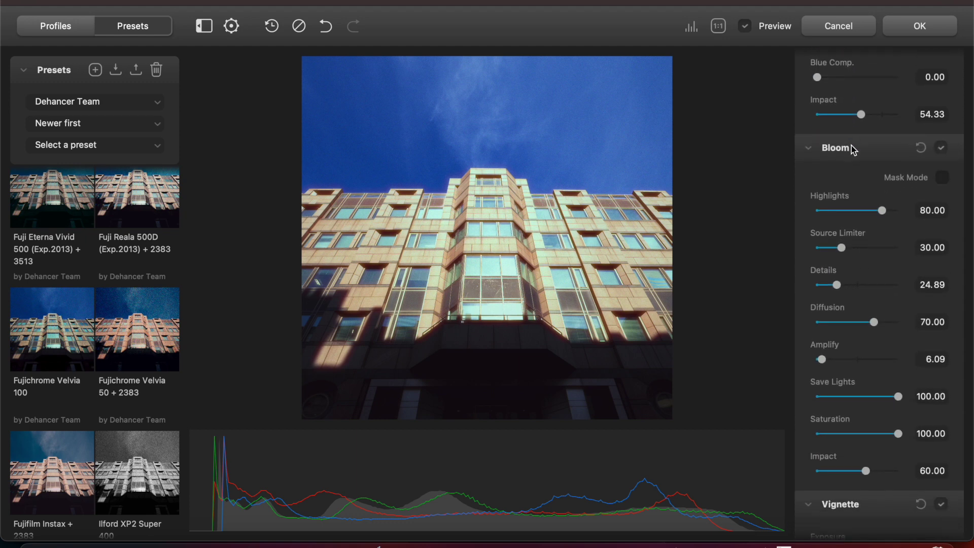
scroll(851, 145, "up", 12)
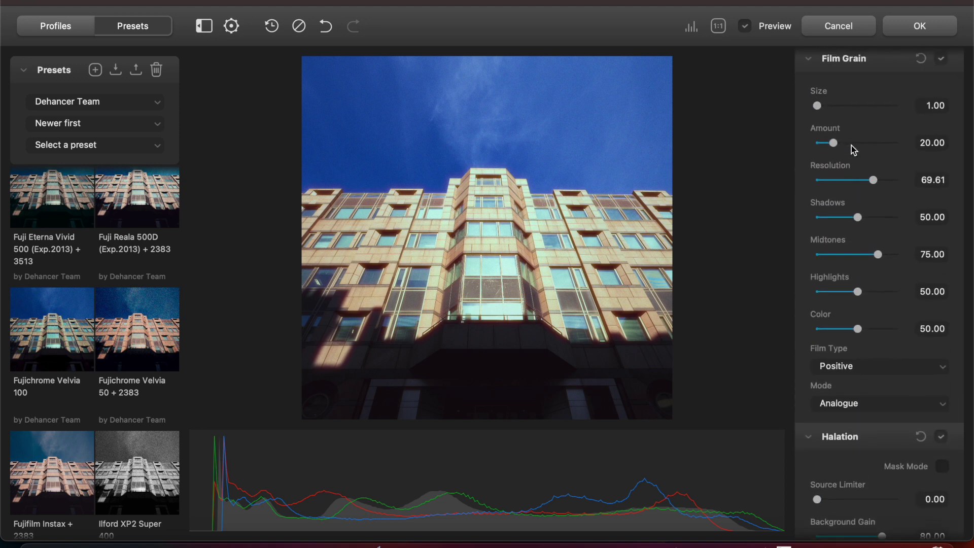
scroll(851, 145, "up", 1)
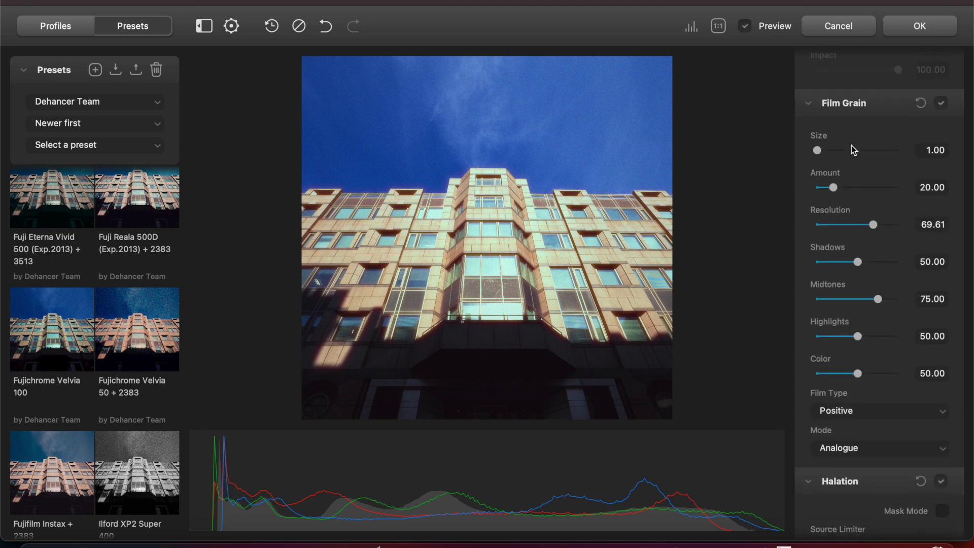
left_click(477, 221)
left_click_drag(595, 194, 548, 293)
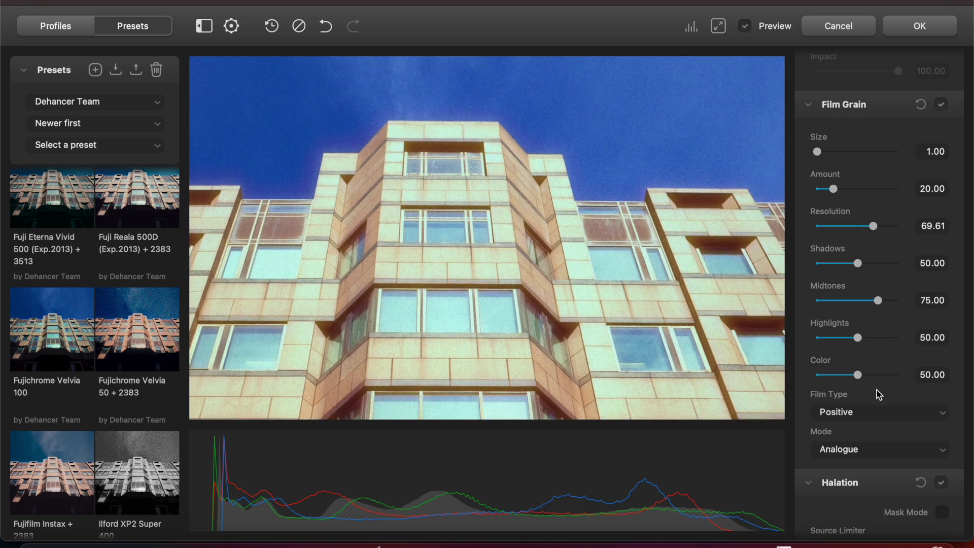
left_click(478, 266)
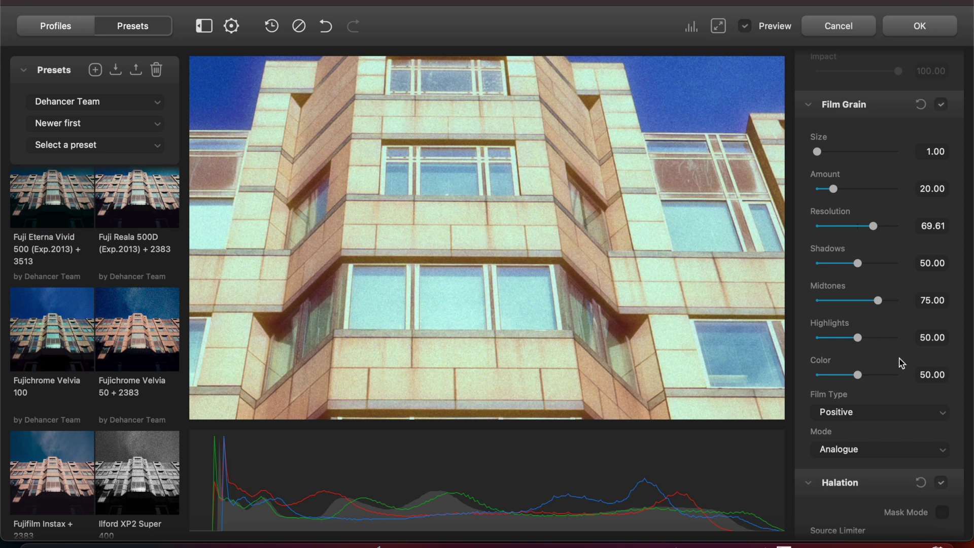
Step: Set the Film Grain Mode to Digital (experimental)
left_click(942, 453)
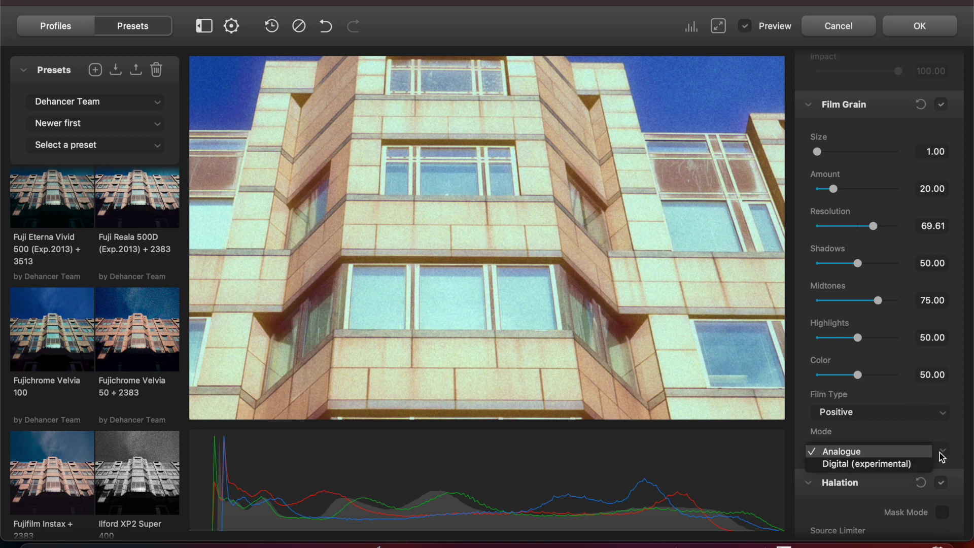
left_click(883, 465)
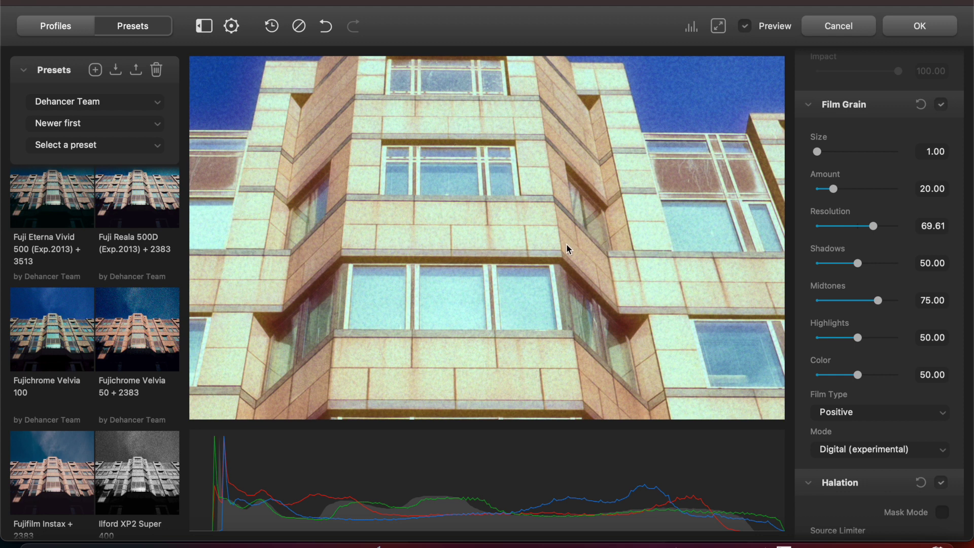
left_click(947, 454)
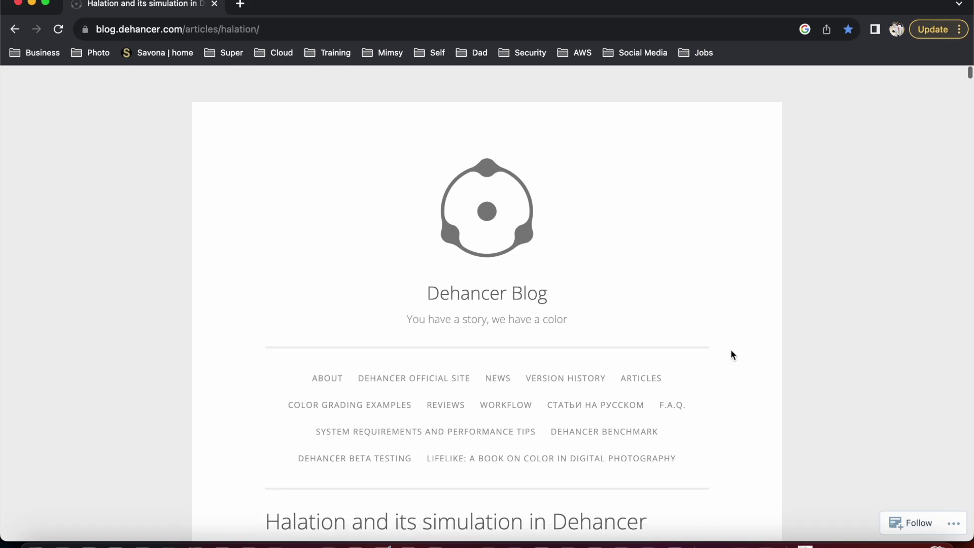
Step: Browse the blog's articles past Film Damage, Tool Profiles and Film Developer, then open the Dehancer Pro for DaVinci Resolve store page
scroll(752, 338, "down", 20)
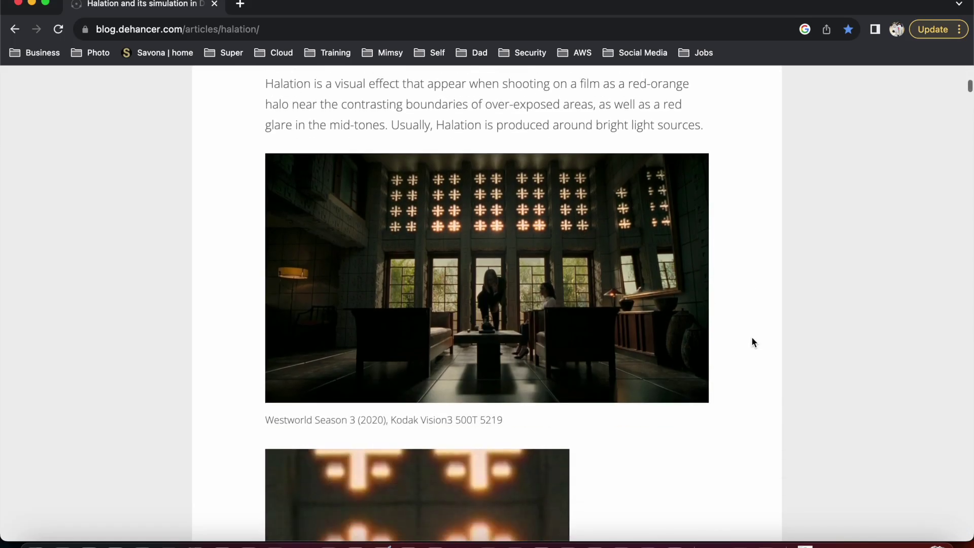
scroll(753, 338, "down", 15)
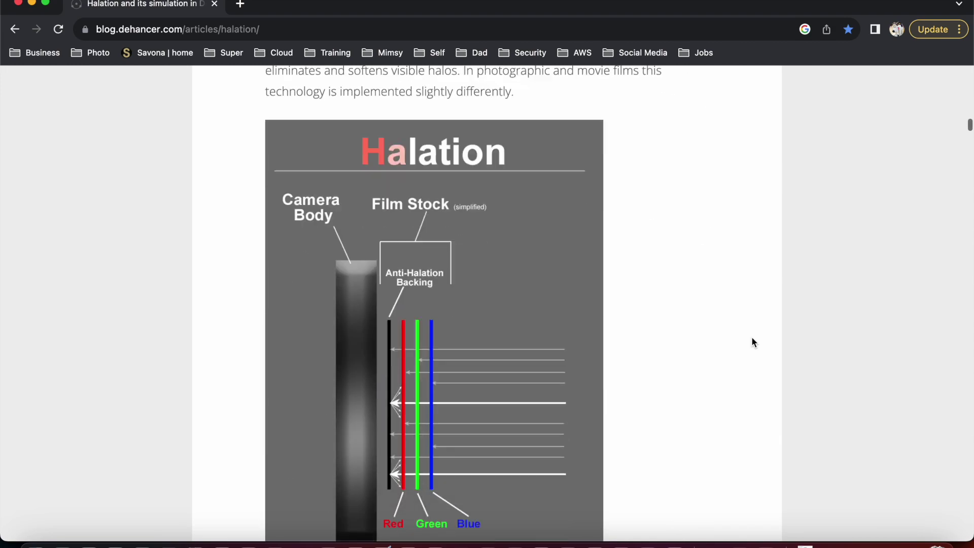
scroll(752, 342, "down", 20)
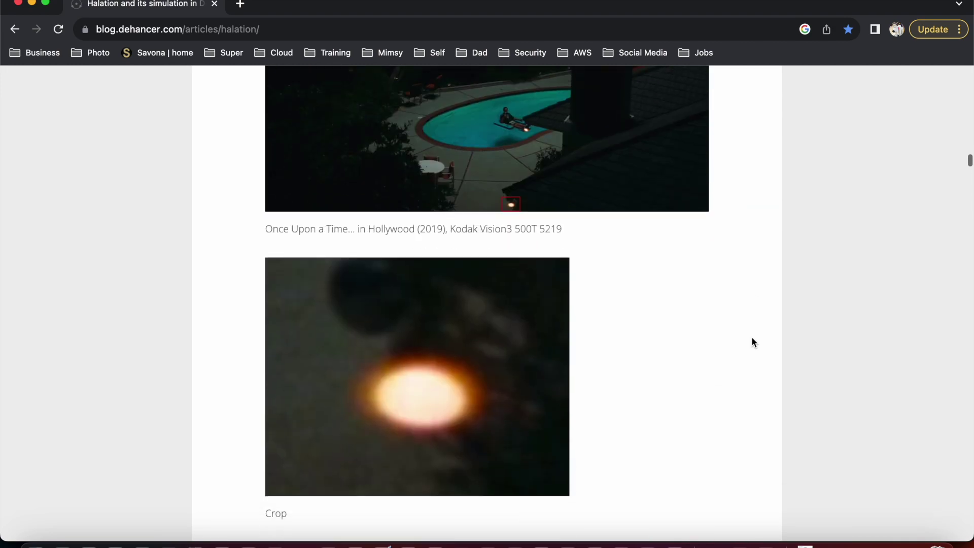
scroll(752, 341, "down", 20)
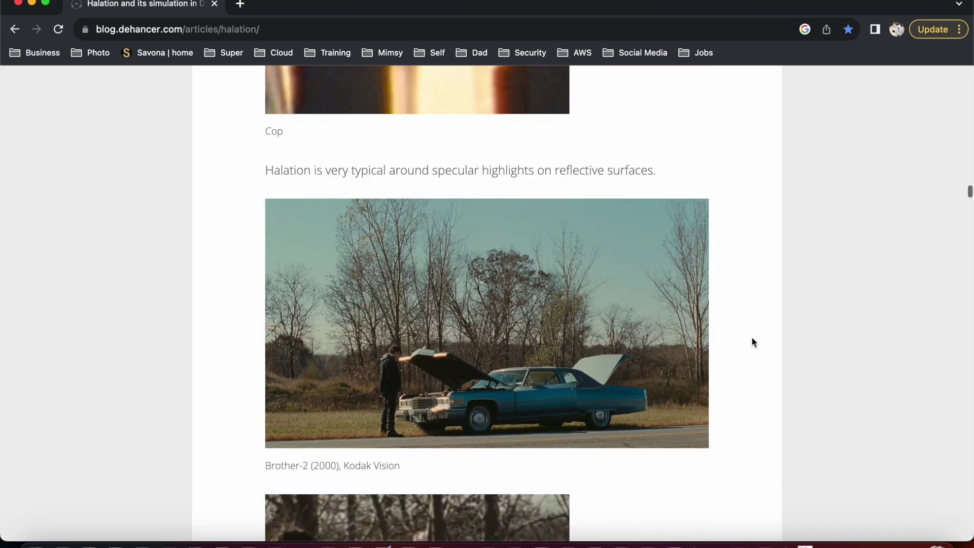
scroll(752, 341, "down", 20)
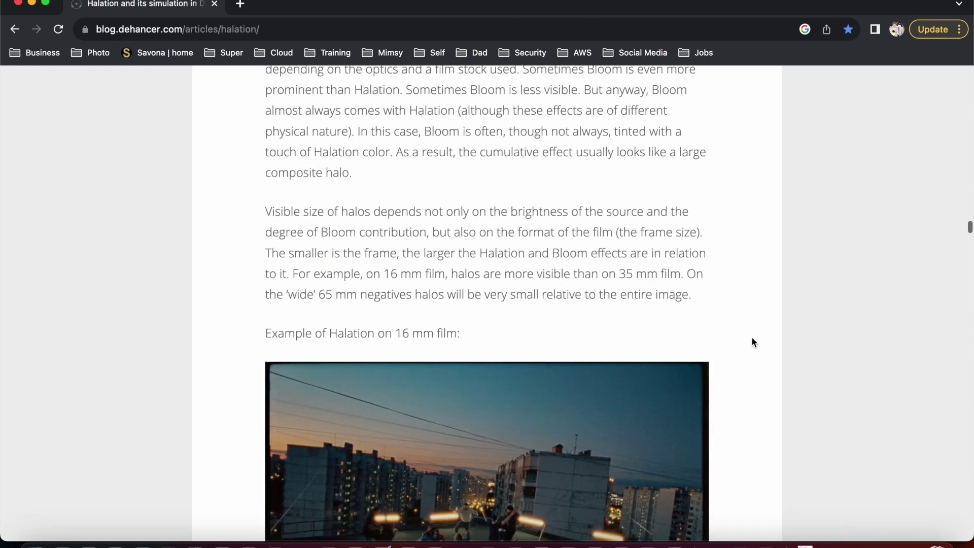
scroll(752, 342, "down", 20)
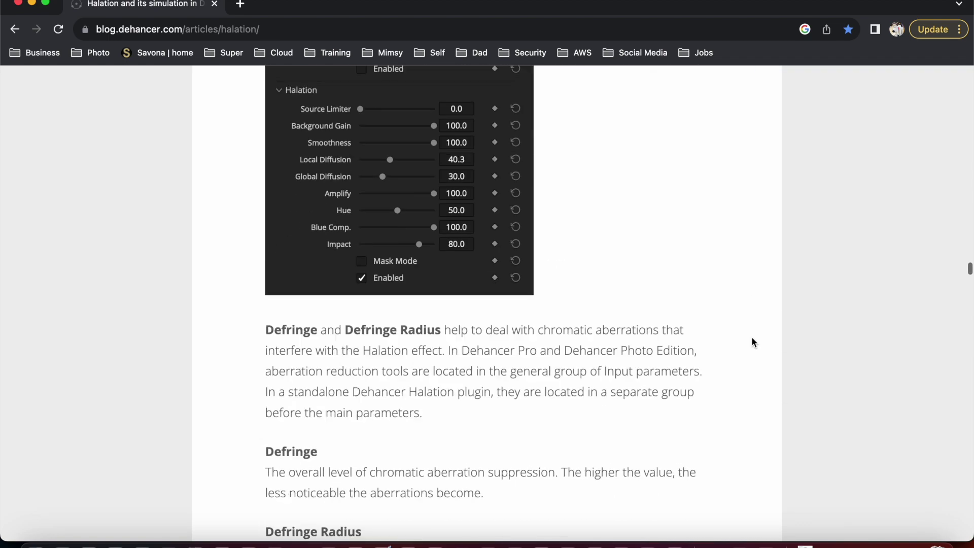
scroll(752, 342, "down", 20)
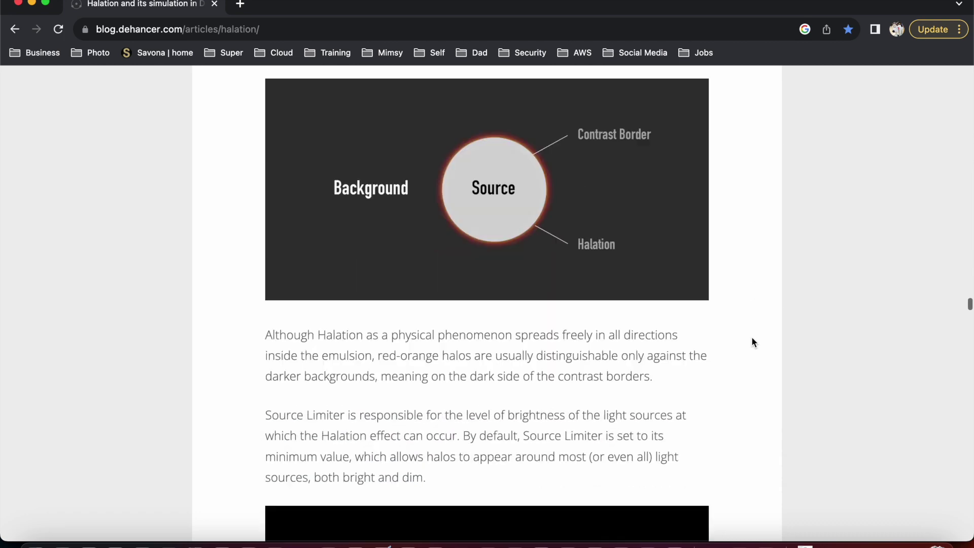
scroll(752, 341, "down", 3)
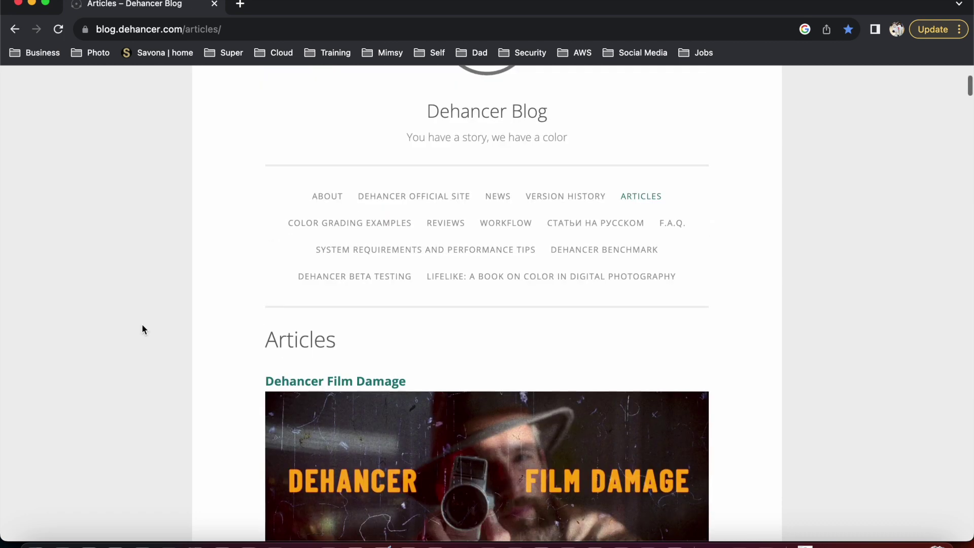
scroll(142, 325, "down", 5)
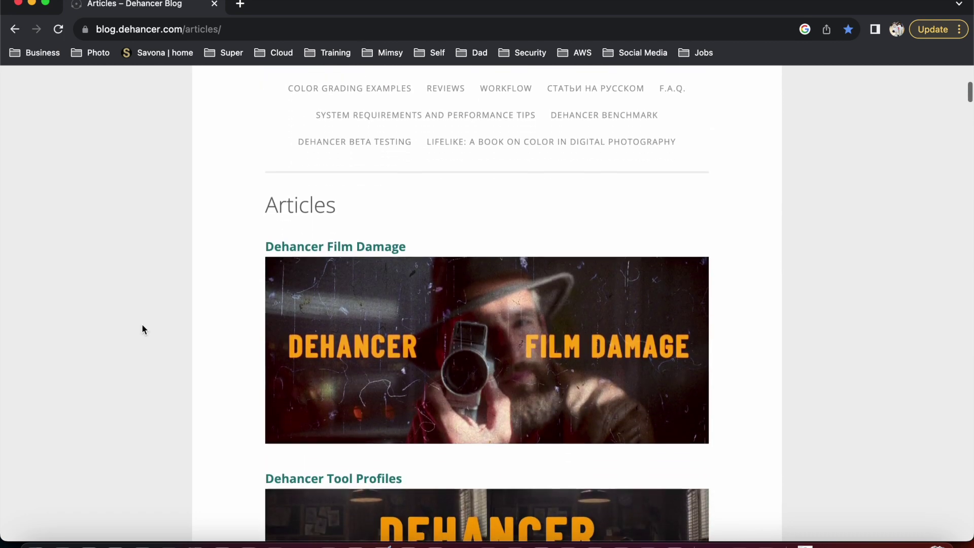
scroll(142, 329, "down", 2)
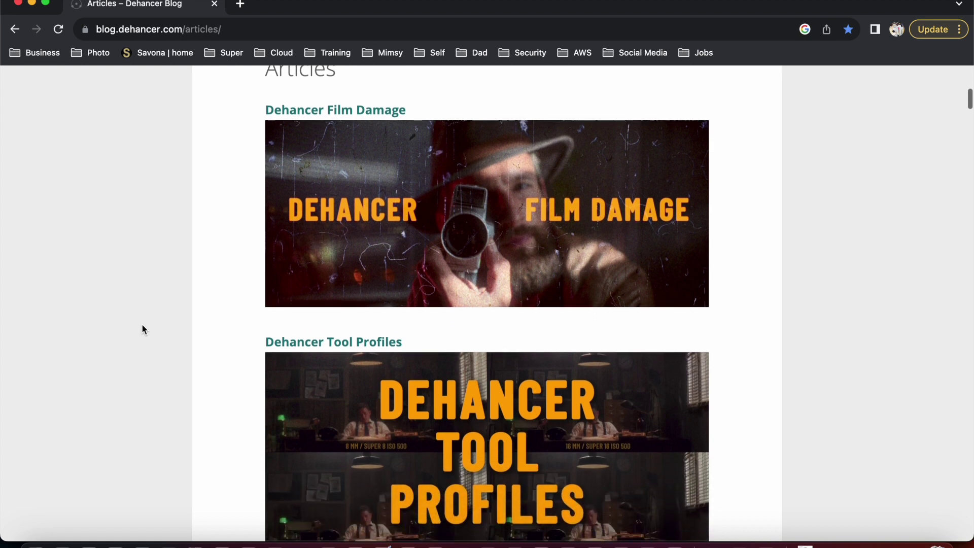
scroll(143, 330, "down", 10)
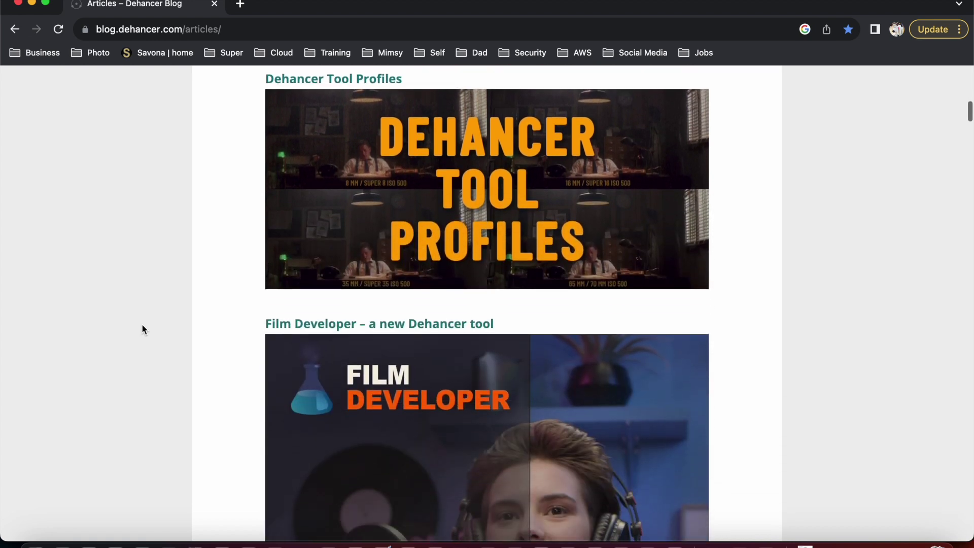
scroll(141, 323, "down", 4)
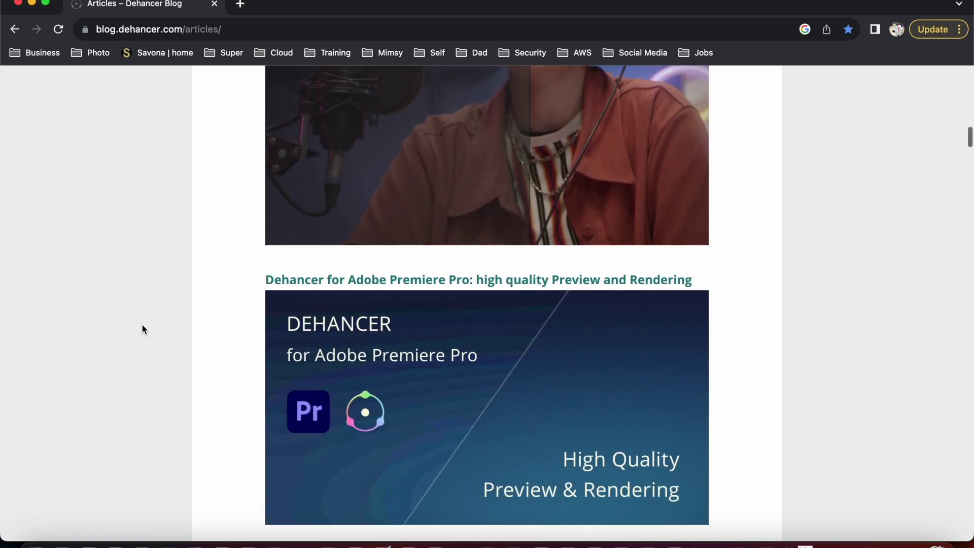
left_click(266, 249)
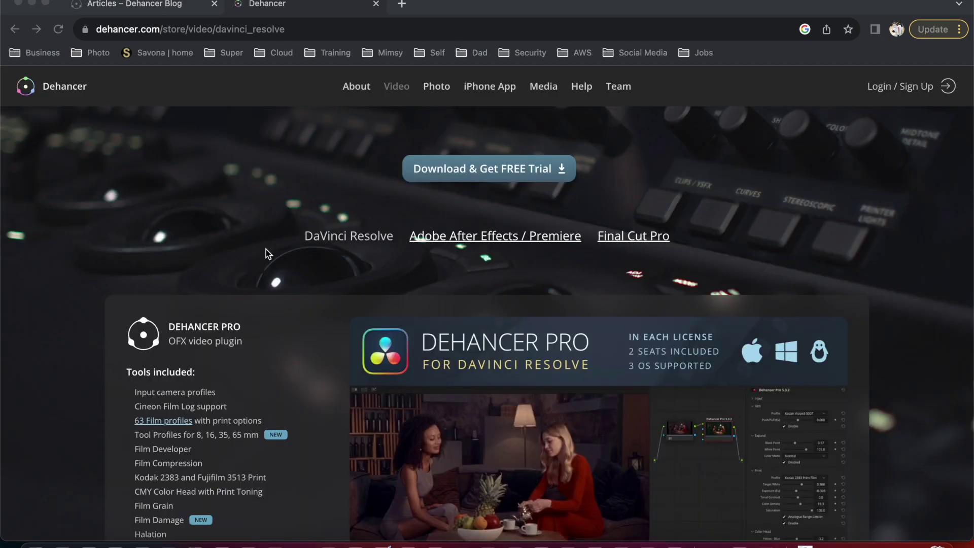
Step: Bring up the Download & Get FREE Trial options and scroll to the product list
scroll(268, 250, "down", 2)
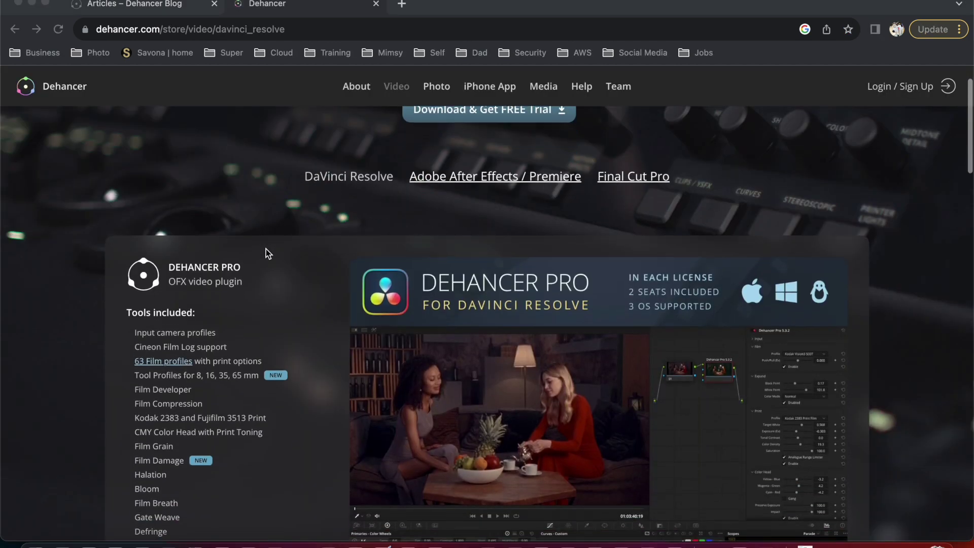
scroll(271, 249, "up", 2)
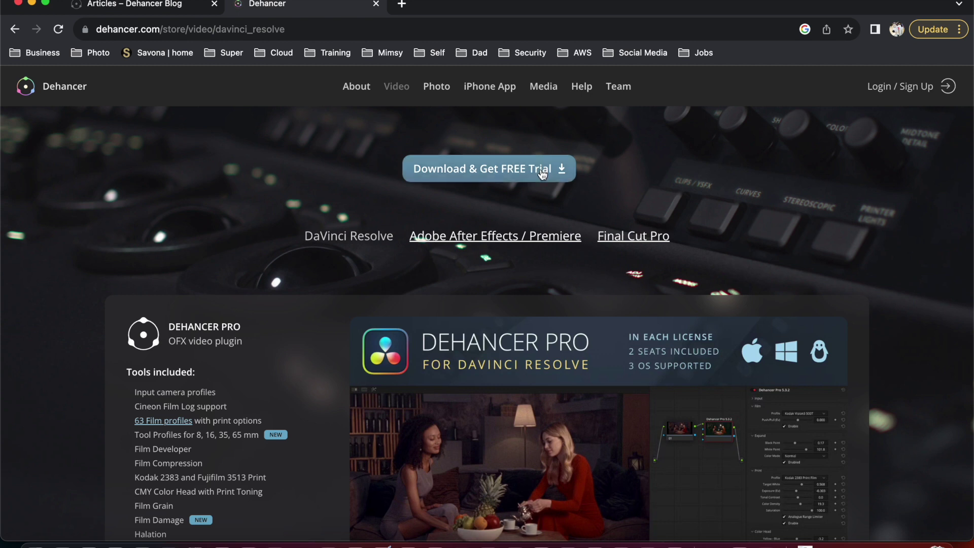
left_click(543, 169)
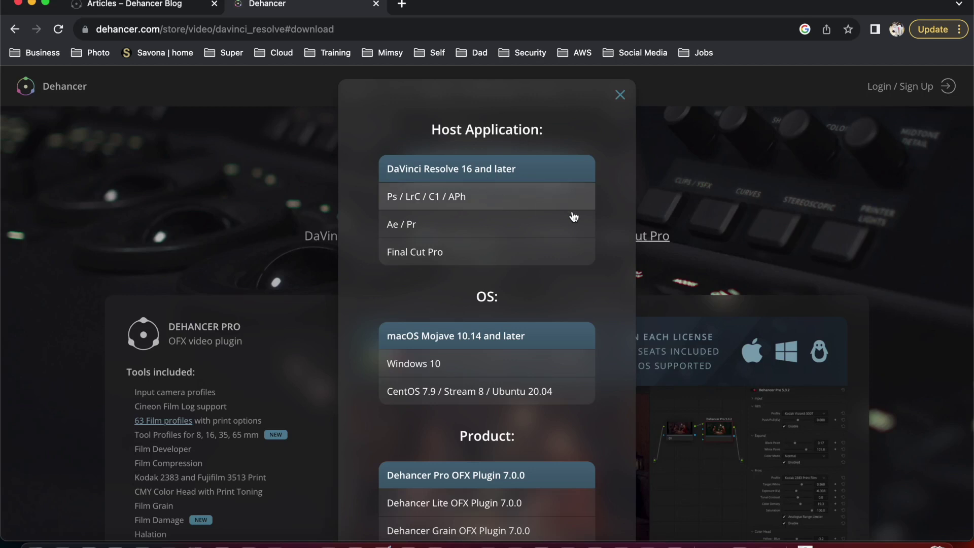
scroll(610, 316, "down", 3)
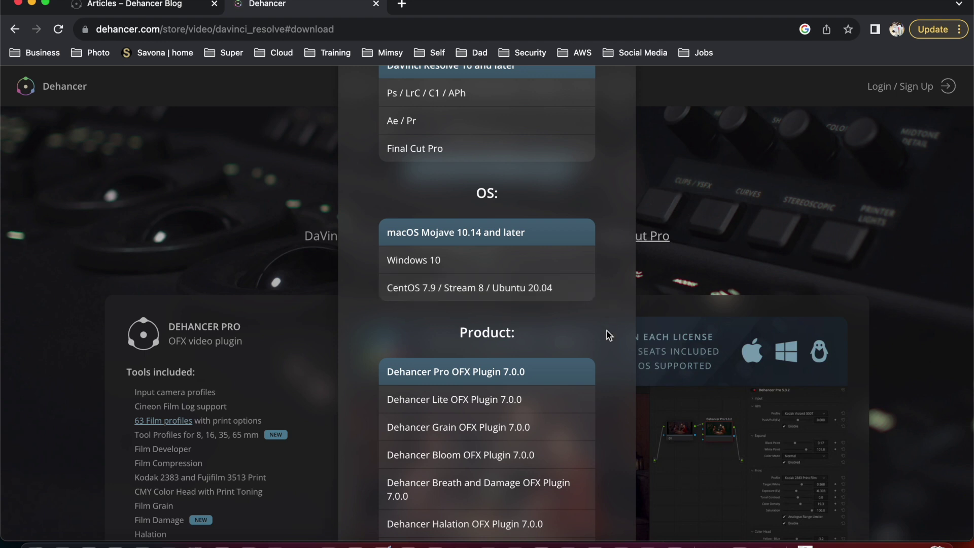
scroll(607, 332, "down", 3)
scroll(500, 390, "down", 2)
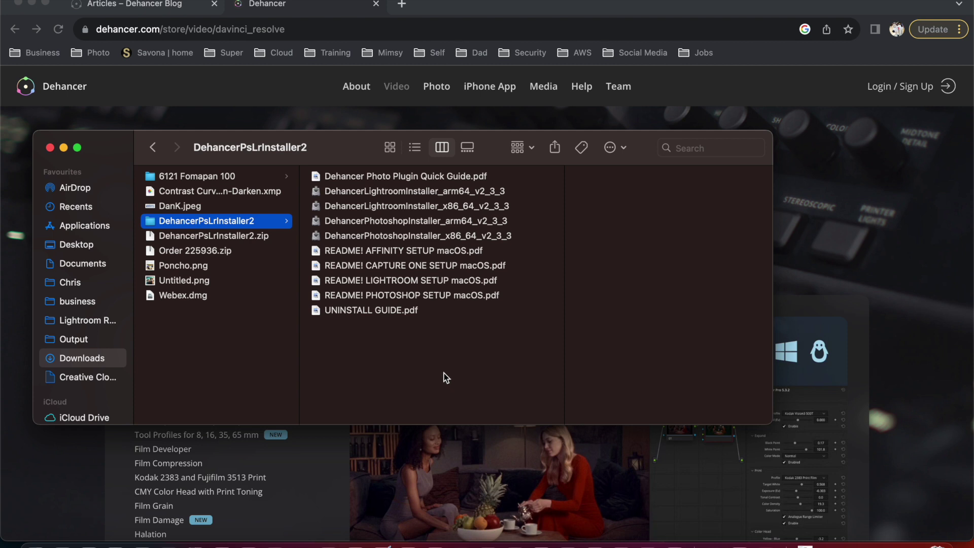
Step: Select DehancerLightroomInstaller_arm64_v2_3_3 in the DehancerPsLrInstaller2 folder to preview its details
left_click(316, 193)
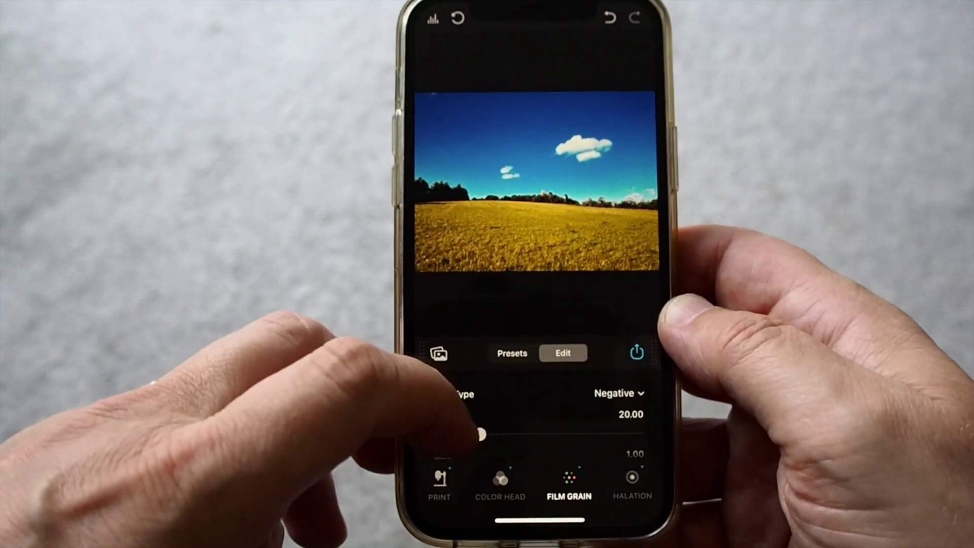
Step: Set Film Grain Amount to 0.00 on the field photo, save it to the gallery, and exit
scroll(532, 432, "down", 5)
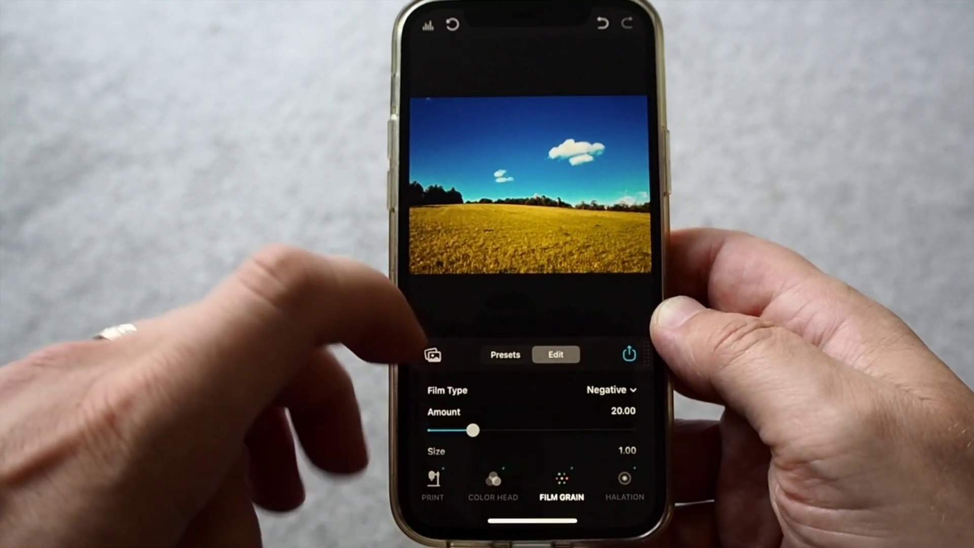
left_click_drag(476, 432, 436, 432)
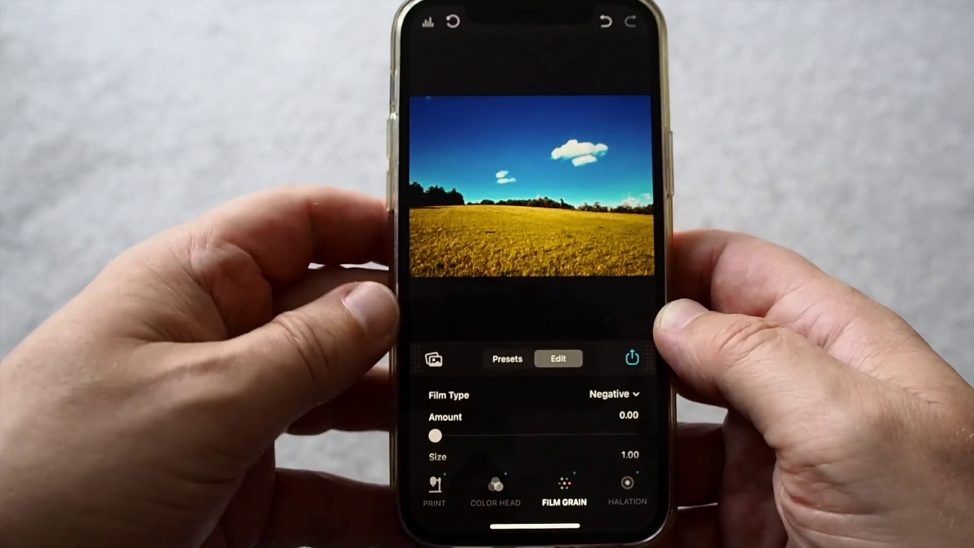
left_click(630, 362)
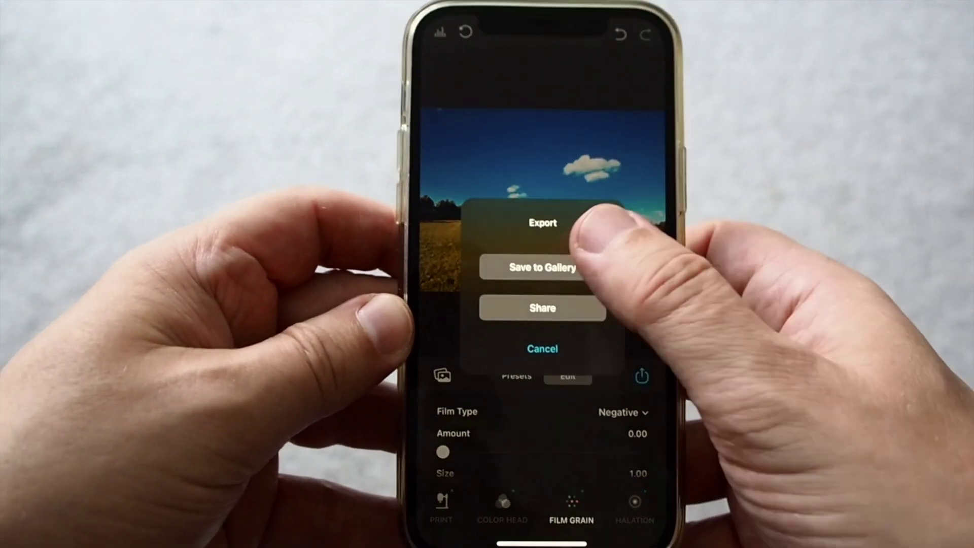
left_click(531, 255)
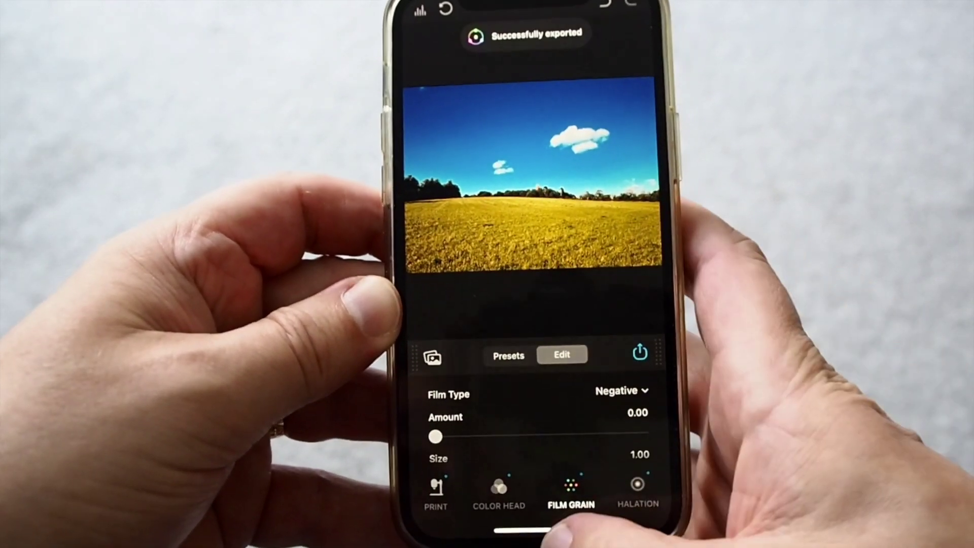
left_click_drag(546, 544, 558, 330)
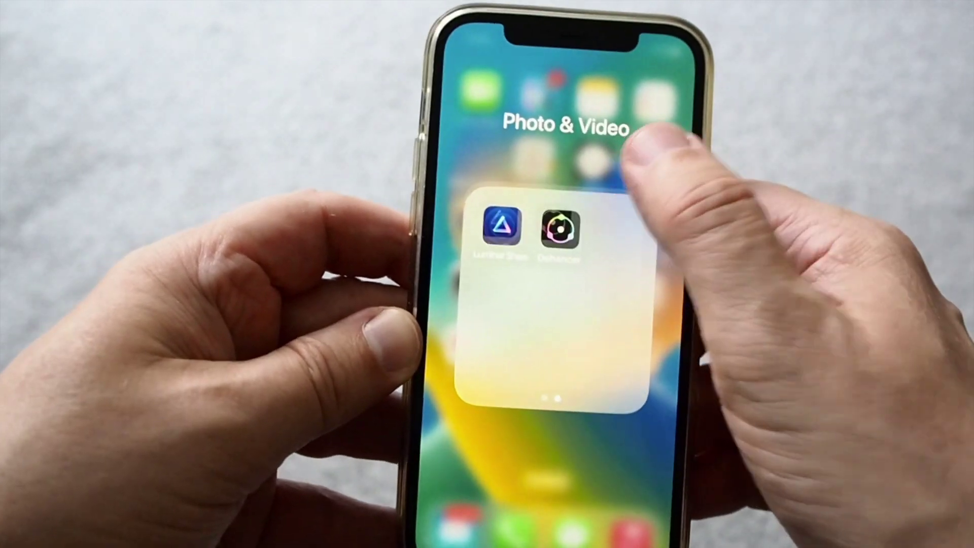
Step: Open the Photos app from the iPhone's Photo & Video folder
left_click(650, 149)
left_click(471, 208)
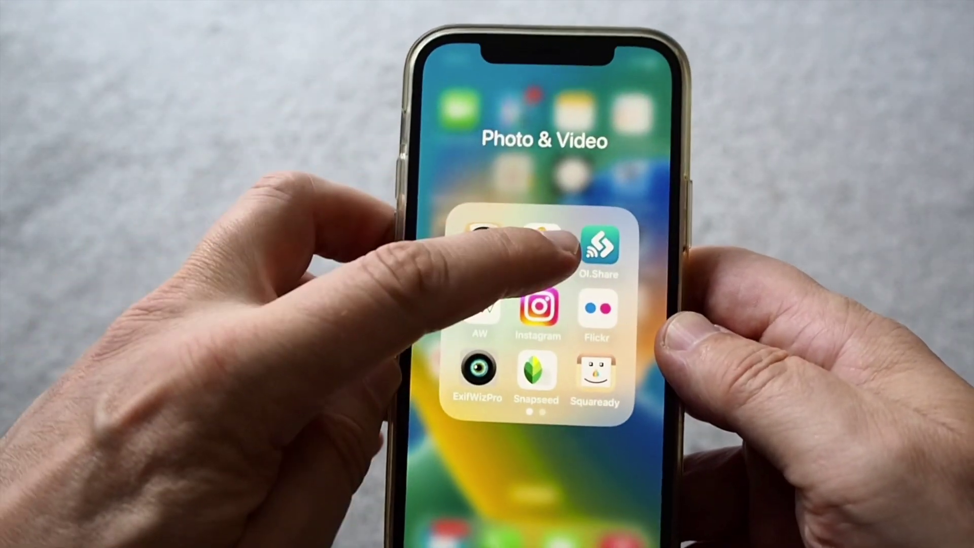
left_click(558, 244)
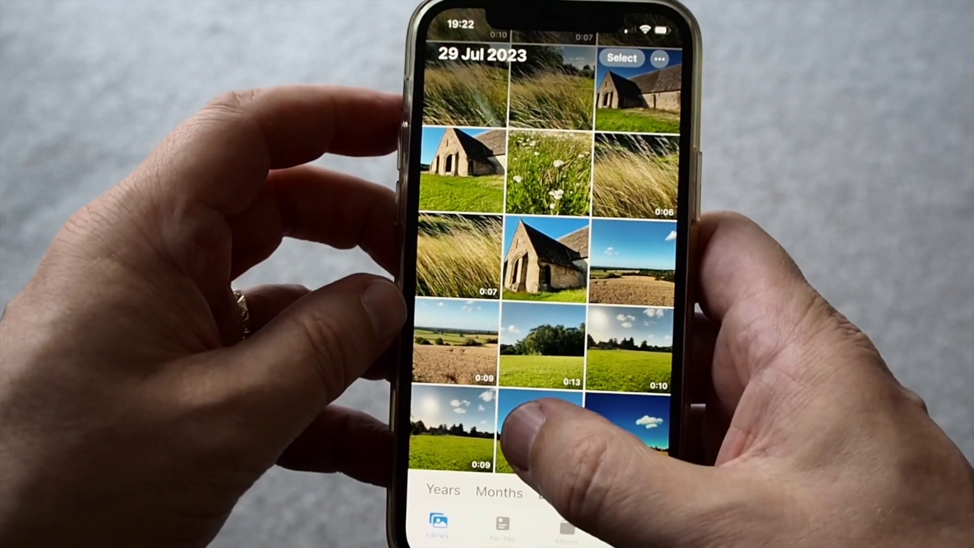
Step: View the original field photo full screen without bars, then swipe to its warm-toned edit
left_click(523, 426)
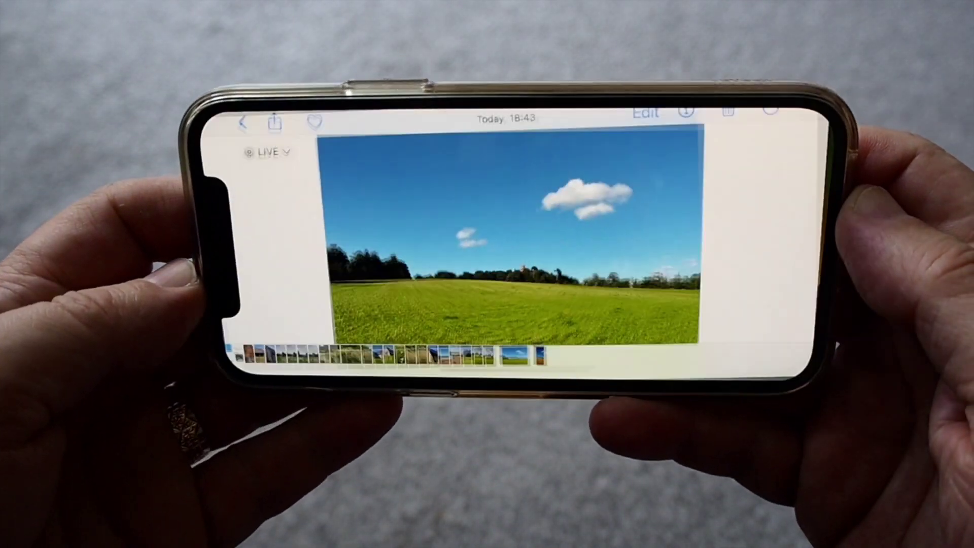
left_click(459, 203)
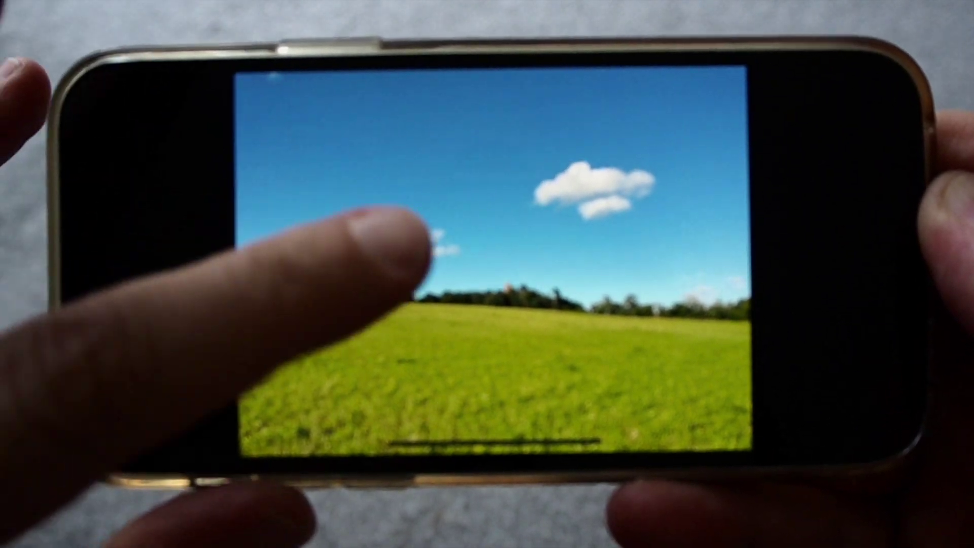
left_click_drag(413, 239, 326, 272)
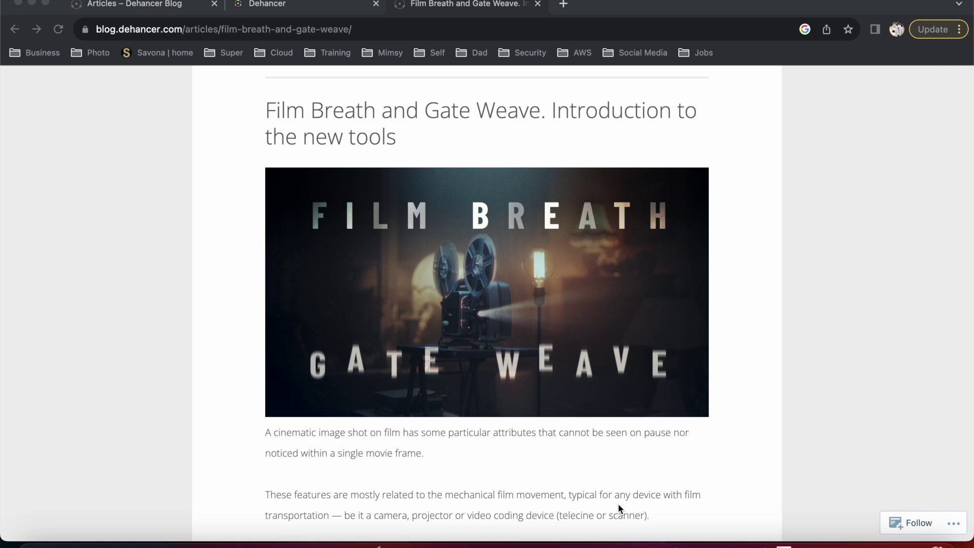
Step: Read through the Film Breath section down to the Gate Weave settings panel image
scroll(619, 505, "down", 2)
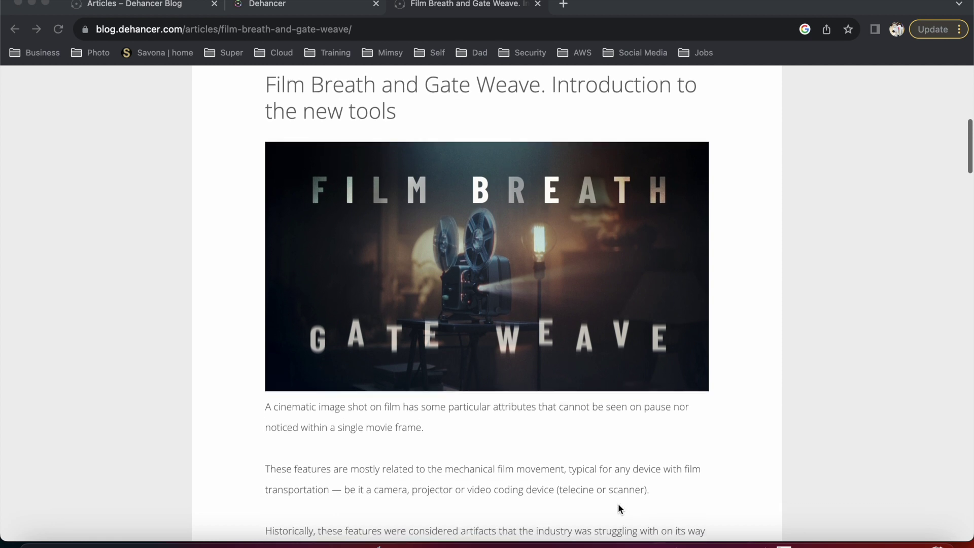
scroll(618, 507, "down", 1)
scroll(618, 504, "down", 4)
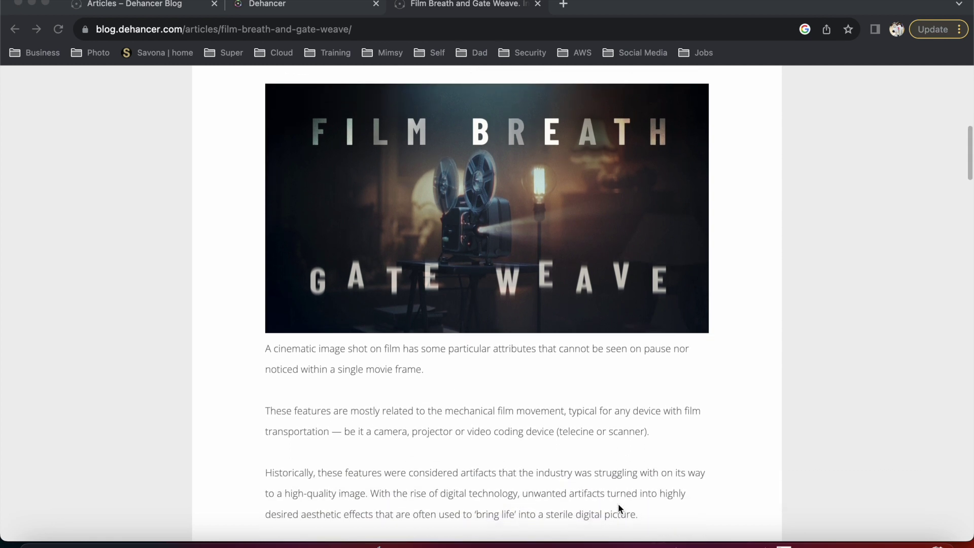
scroll(618, 505, "down", 2)
scroll(618, 505, "down", 10)
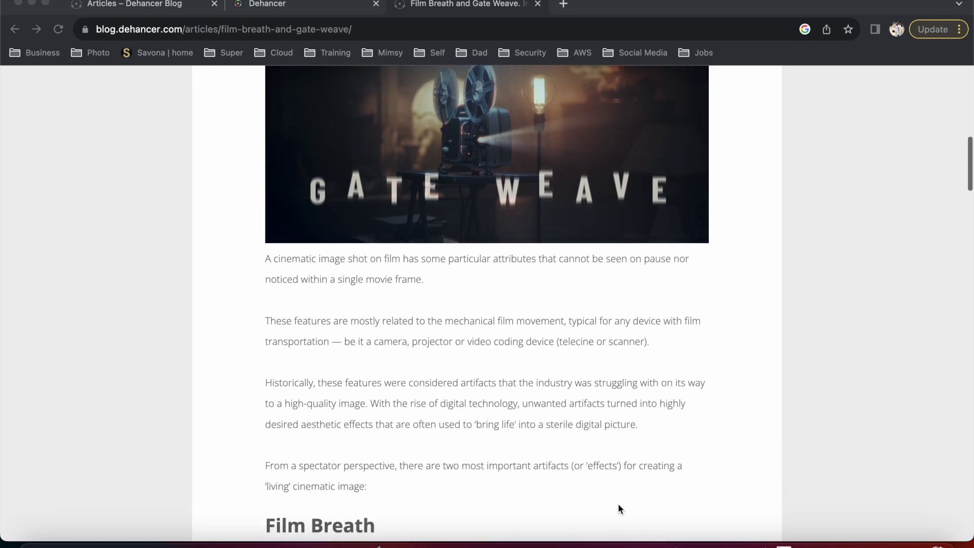
scroll(618, 505, "down", 10)
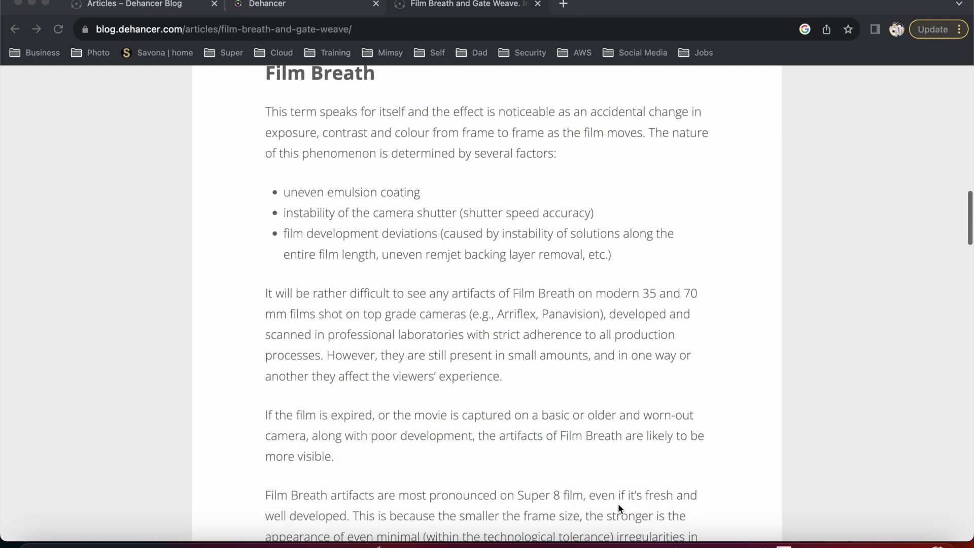
scroll(618, 503, "down", 10)
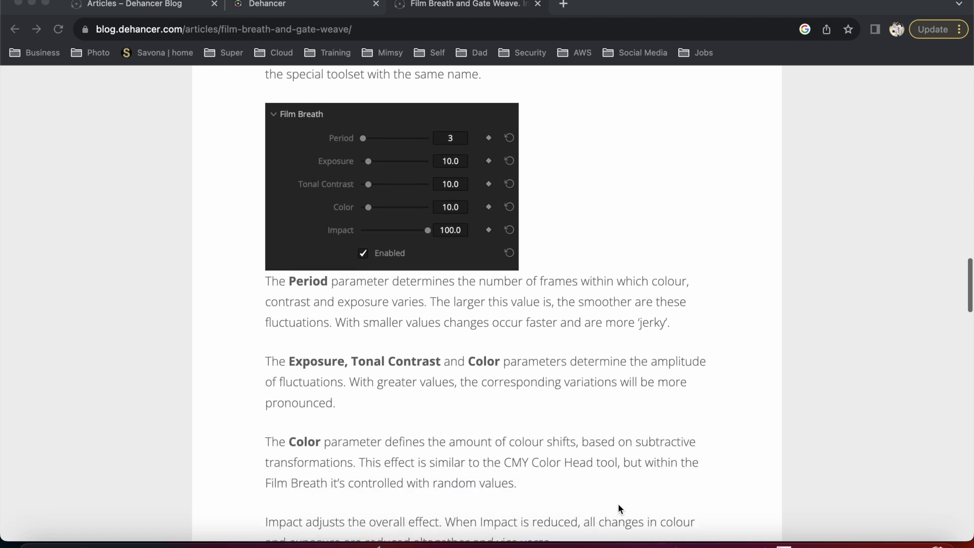
scroll(618, 503, "down", 7)
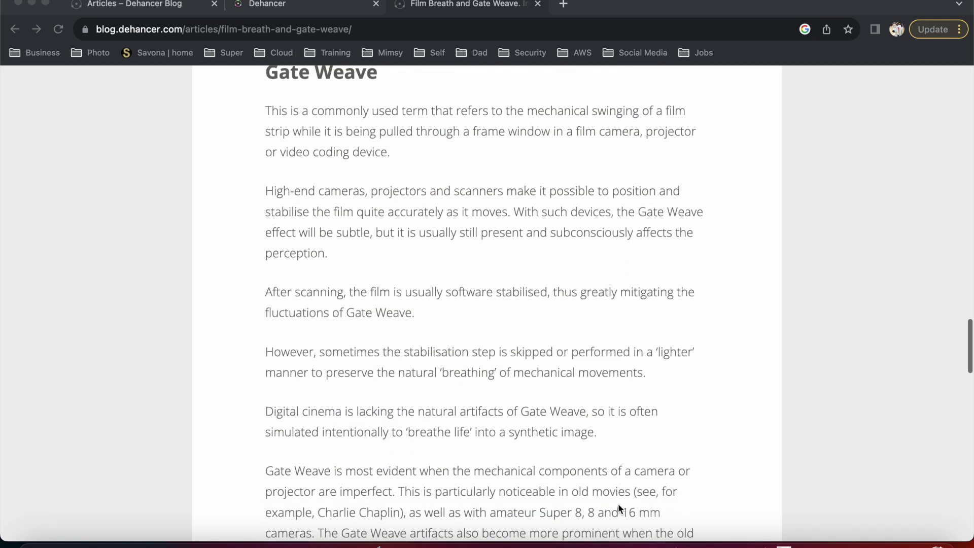